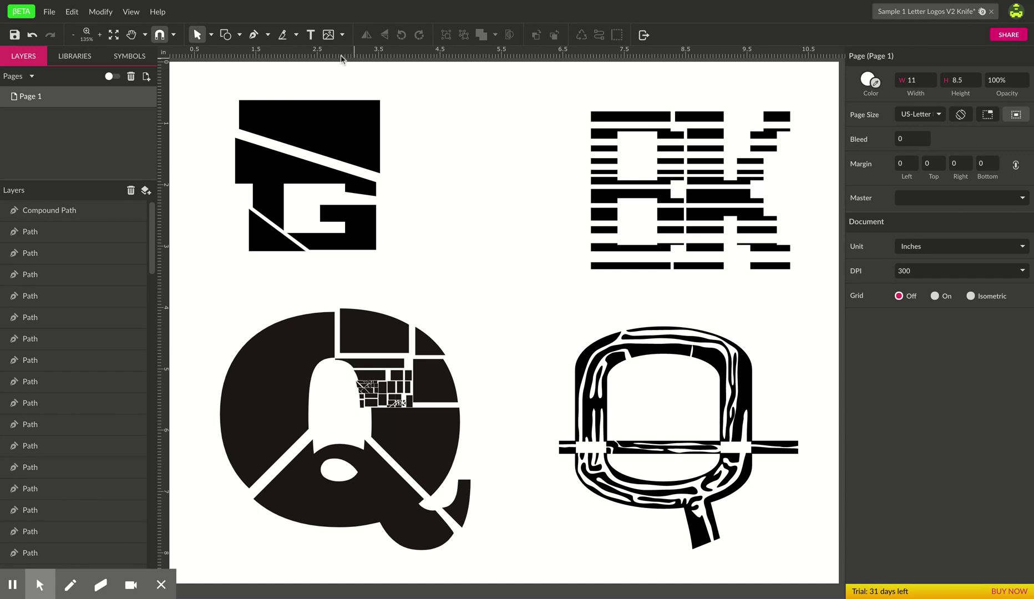
left_click(104, 14)
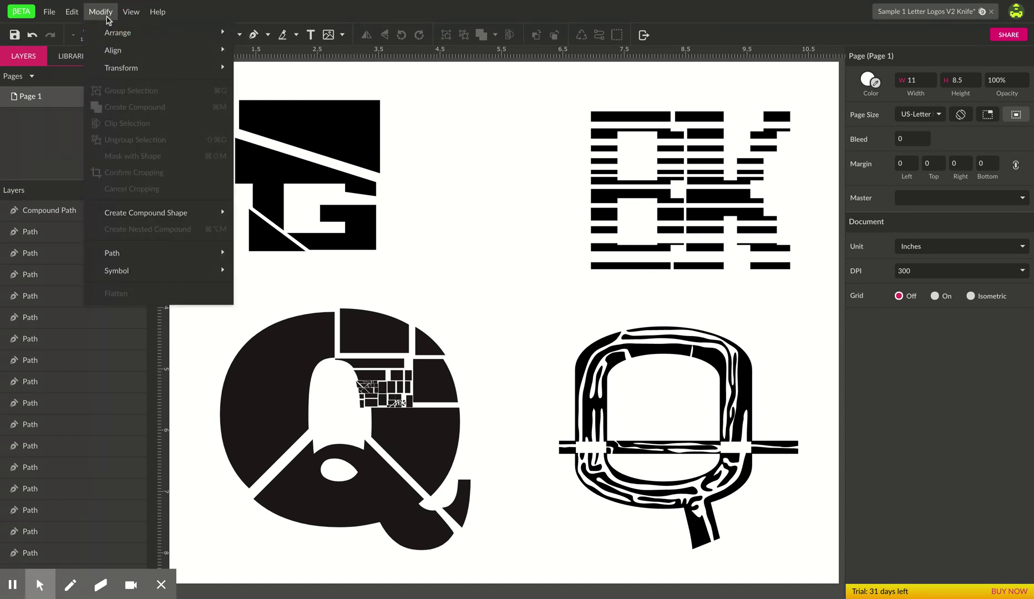
mouse_move(122, 255)
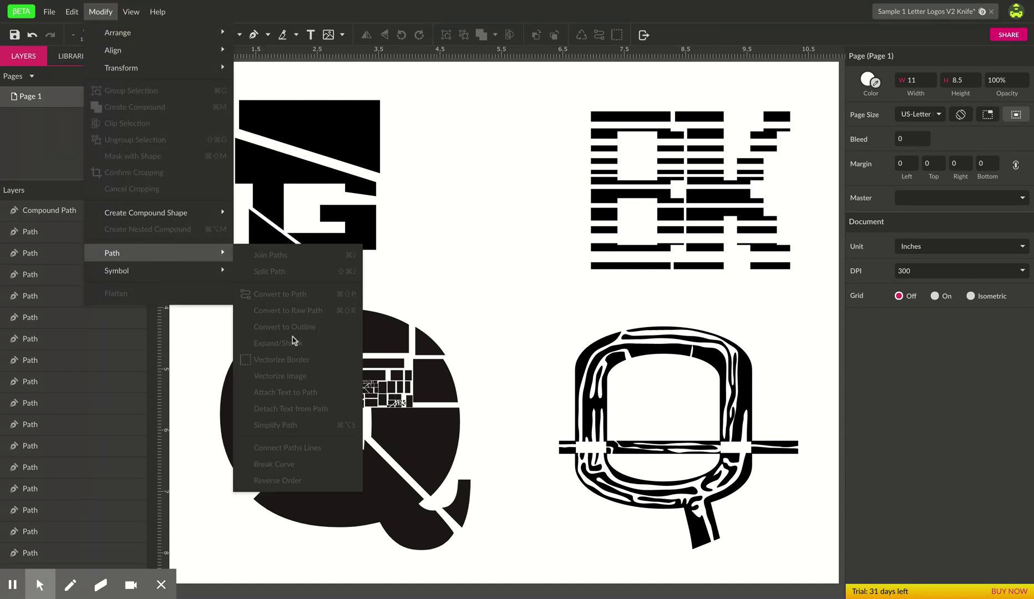
left_click(471, 136)
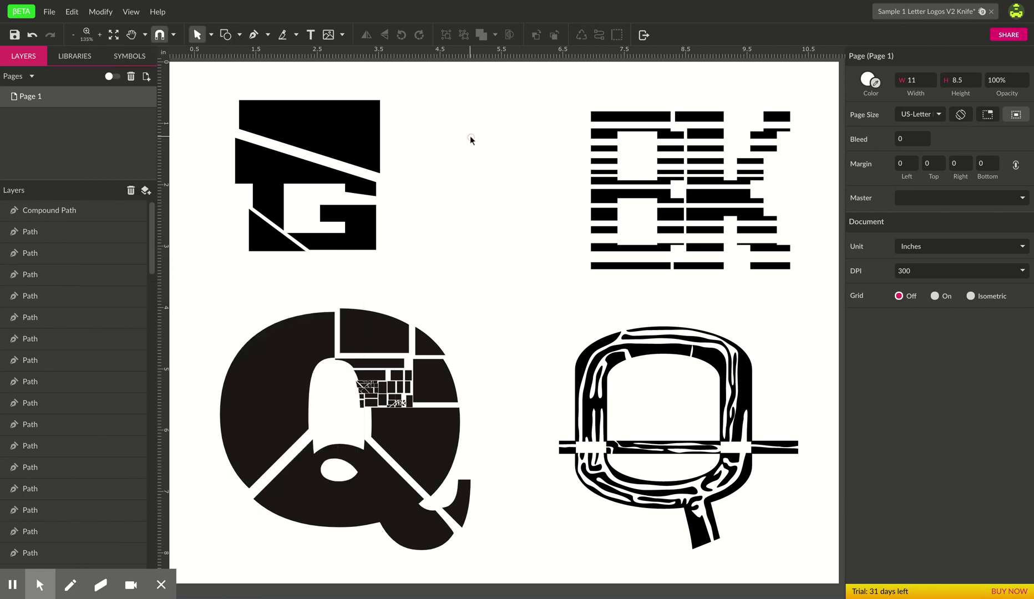
Create a second page in the document and paste the copied D, Q, G and B text letters onto it.
left_click(147, 79)
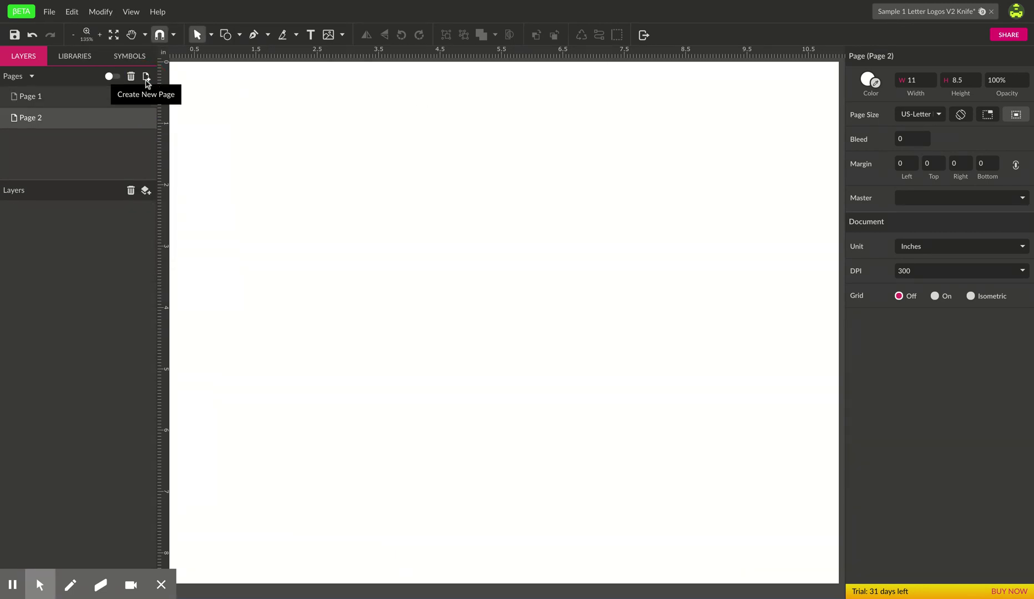
key("z")
left_click(403, 309, "alt")
left_click(402, 309, "alt")
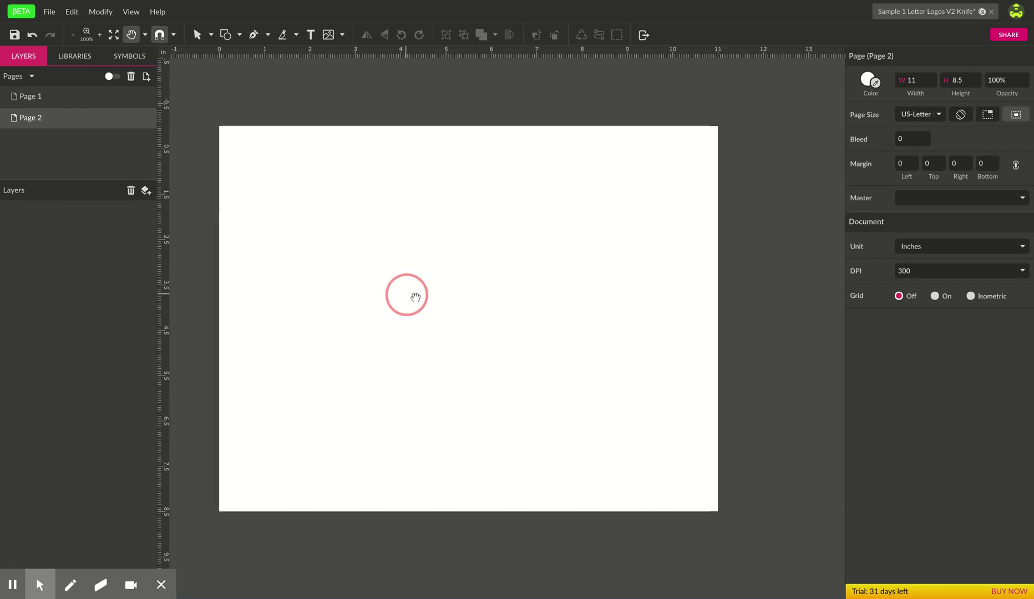
key("v")
key("ctrl+v")
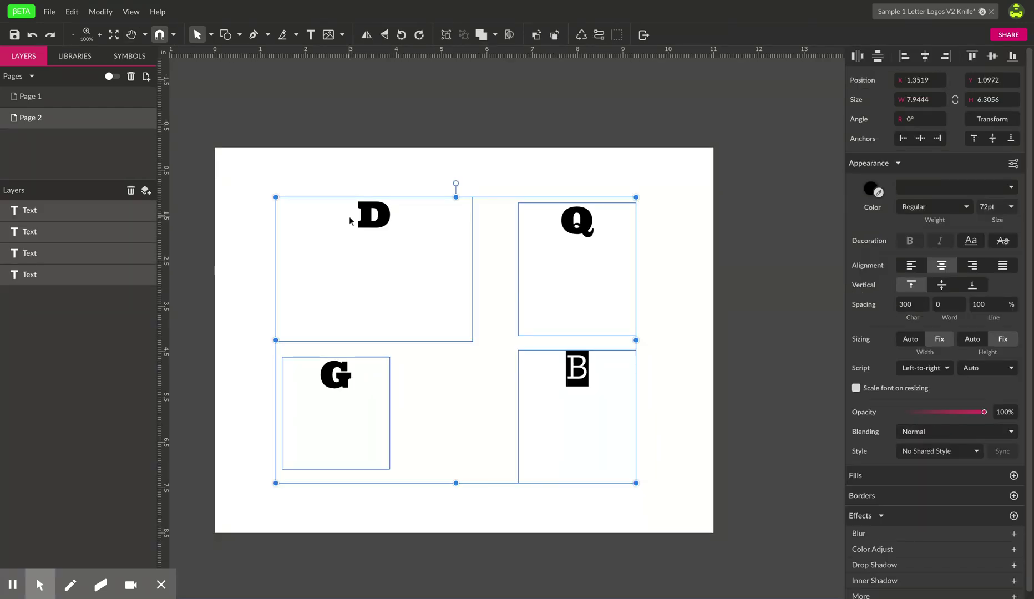
Add a text box about 2.2 by 3.3 inches containing a Y near the page's upper-left corner.
left_click(313, 37)
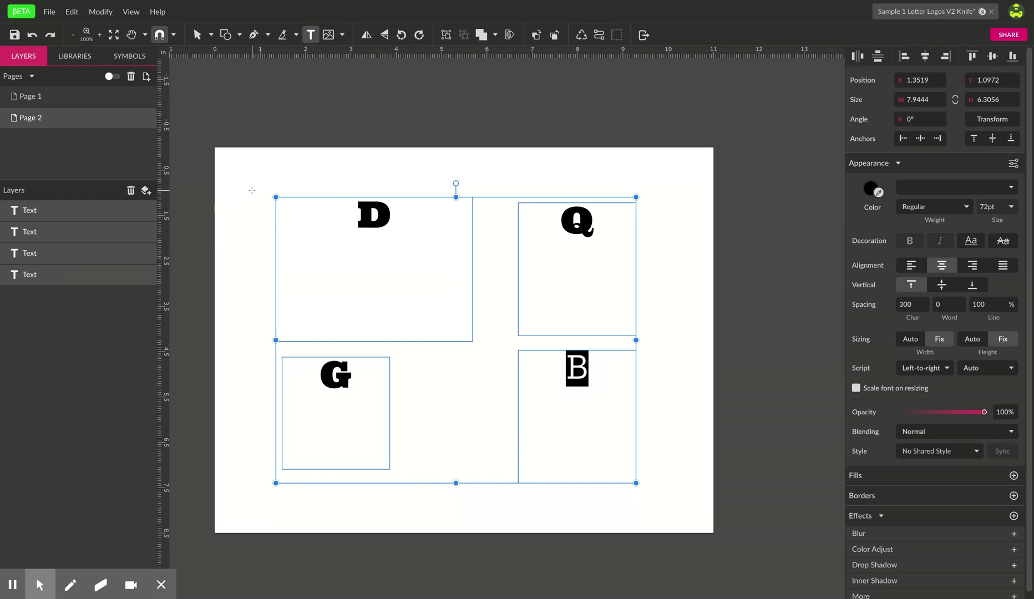
left_click_drag(233, 162, 333, 309)
type("Y")
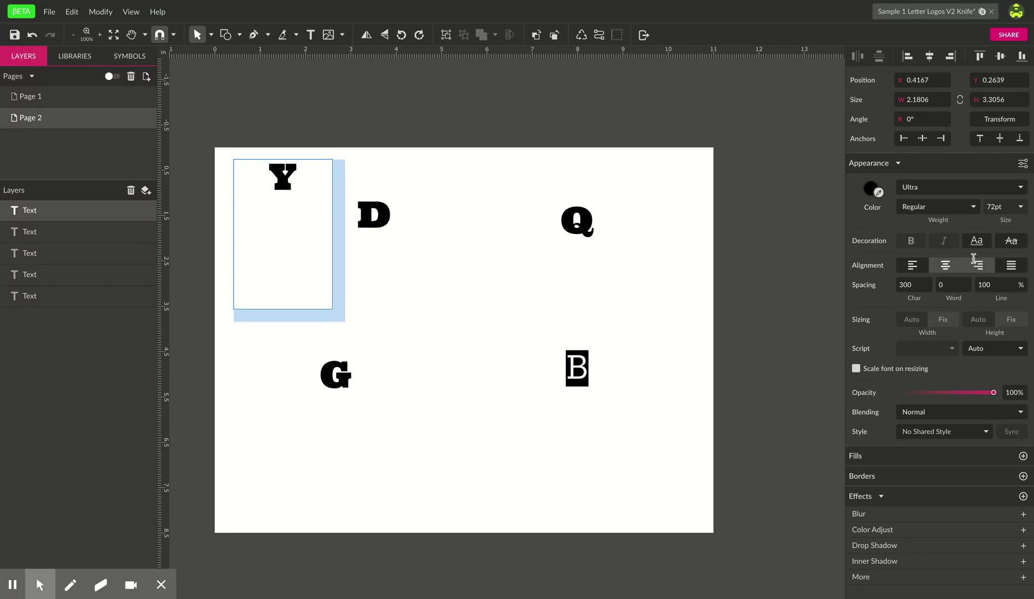
Browse the web fonts available for the Y, from Tinos through ZCOOL KuaiLe, and delete the Y text box.
left_click(999, 192)
scroll(993, 328, "down", 4)
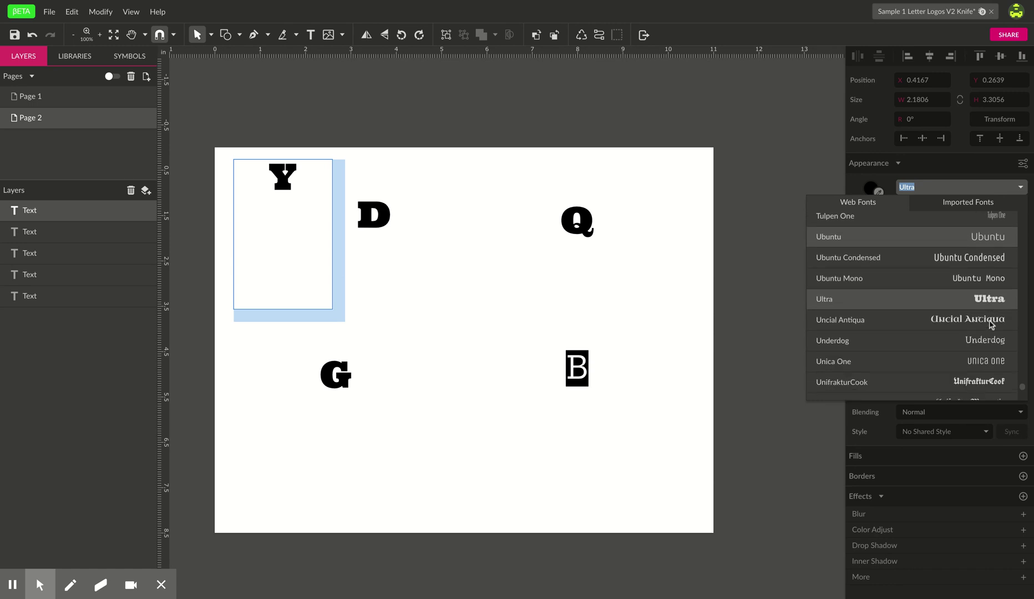
scroll(990, 324, "down", 5)
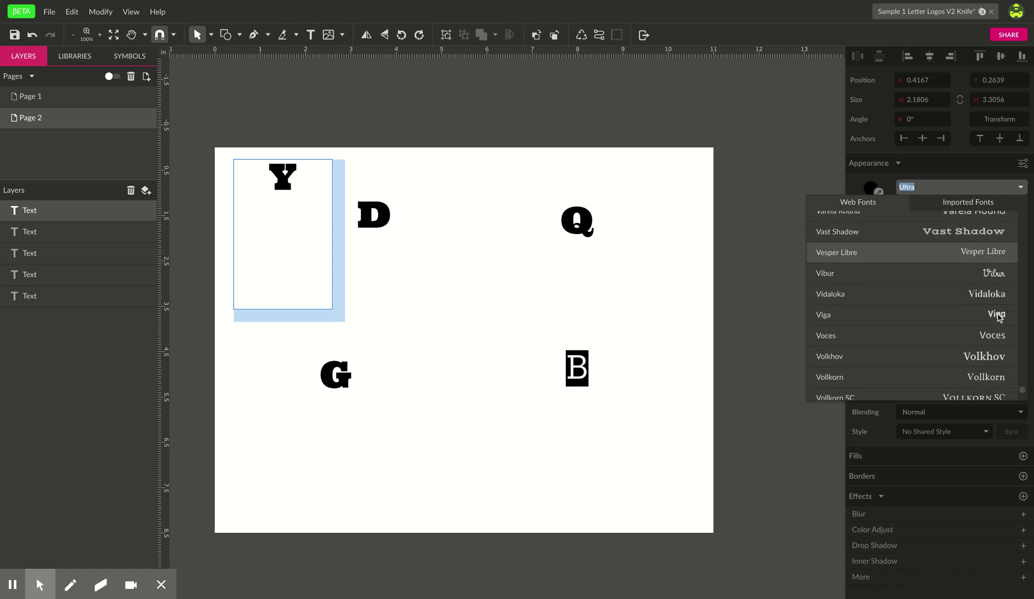
scroll(997, 317, "down", 5)
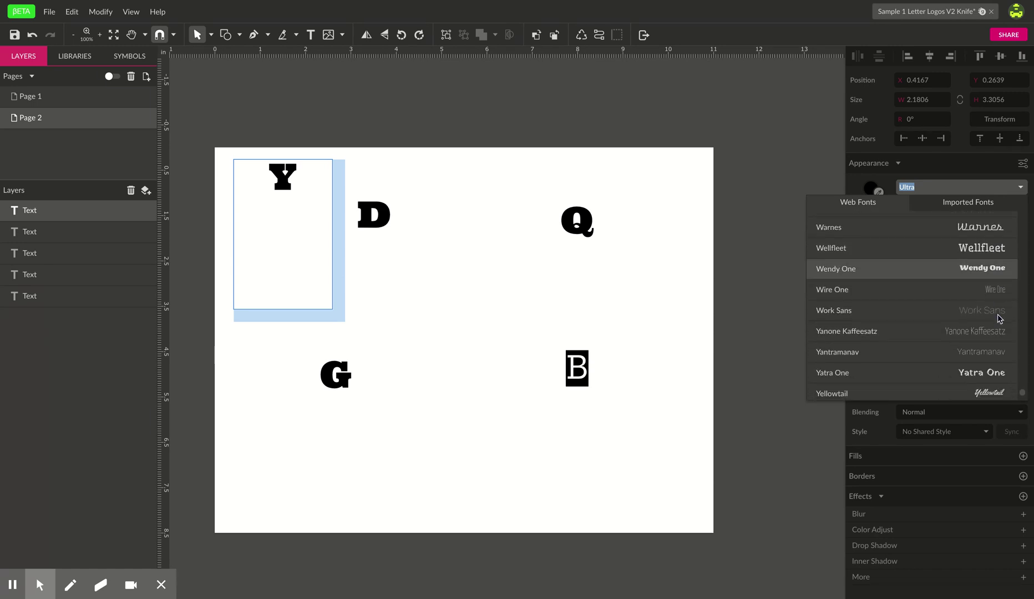
scroll(966, 355, "down", 4)
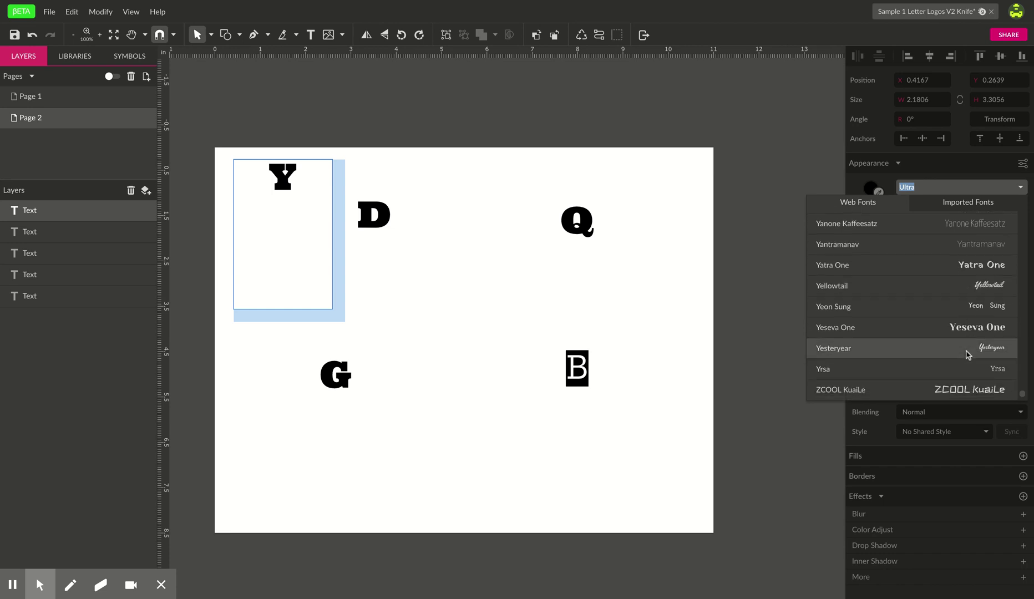
scroll(966, 349, "up", 10)
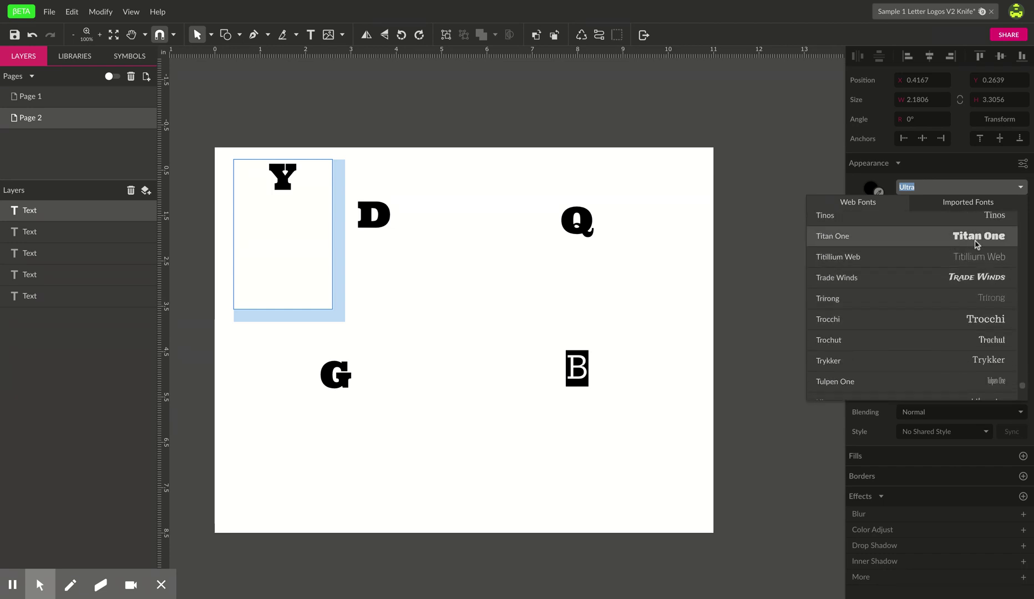
left_click(812, 189)
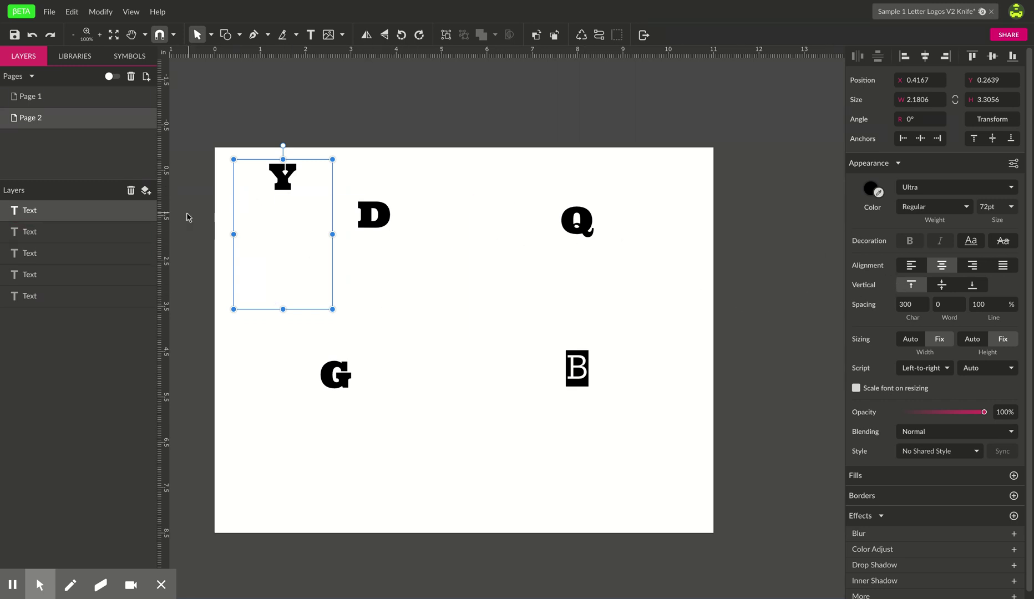
key("Delete")
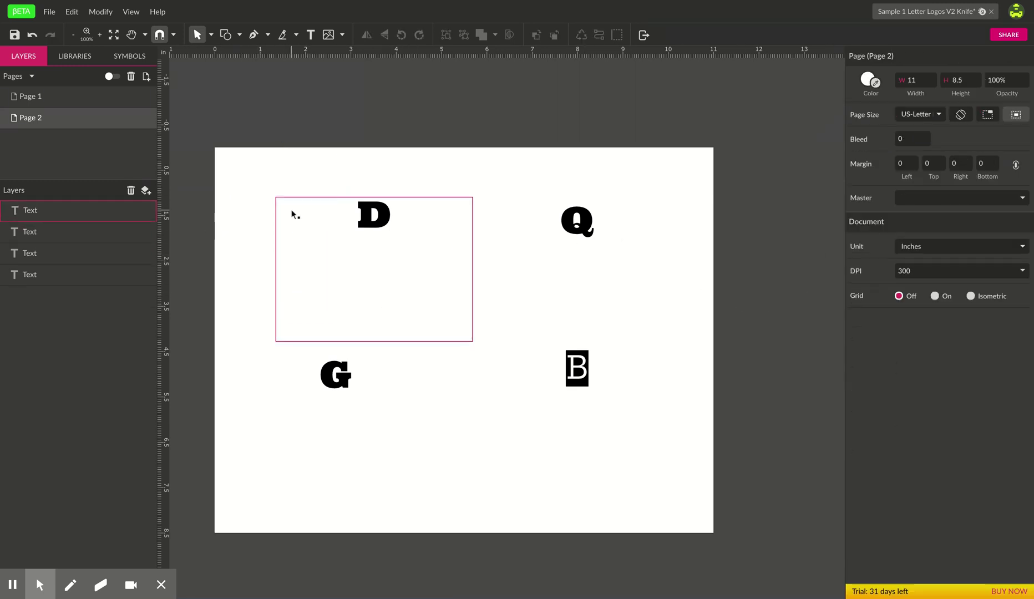
Reposition the letters by moving the G and B slightly down and right and the D slightly left.
left_click(366, 245)
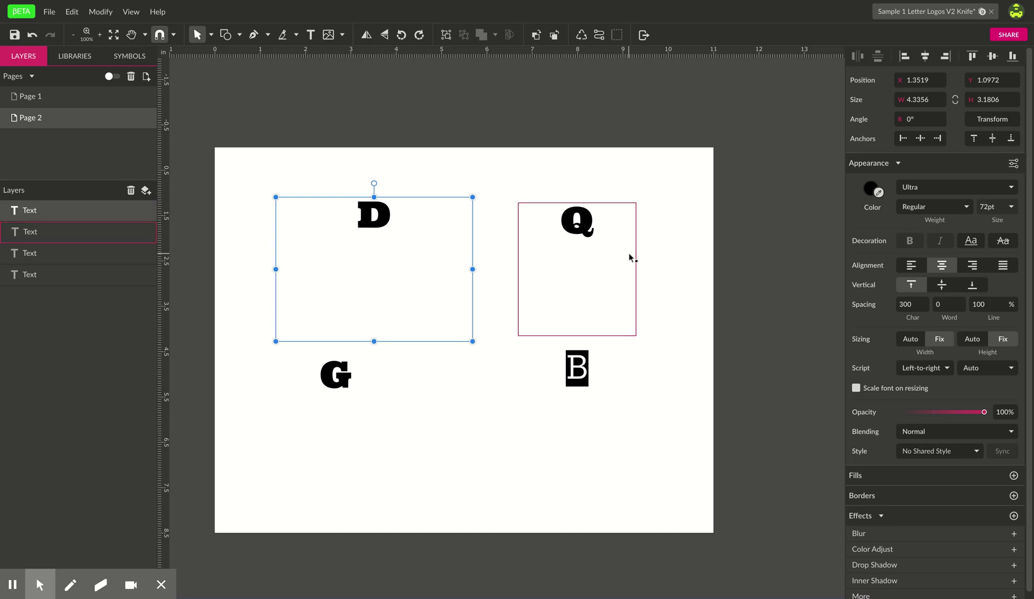
left_click(328, 394)
left_click_drag(329, 395, 338, 424)
left_click(587, 395)
left_click(397, 231)
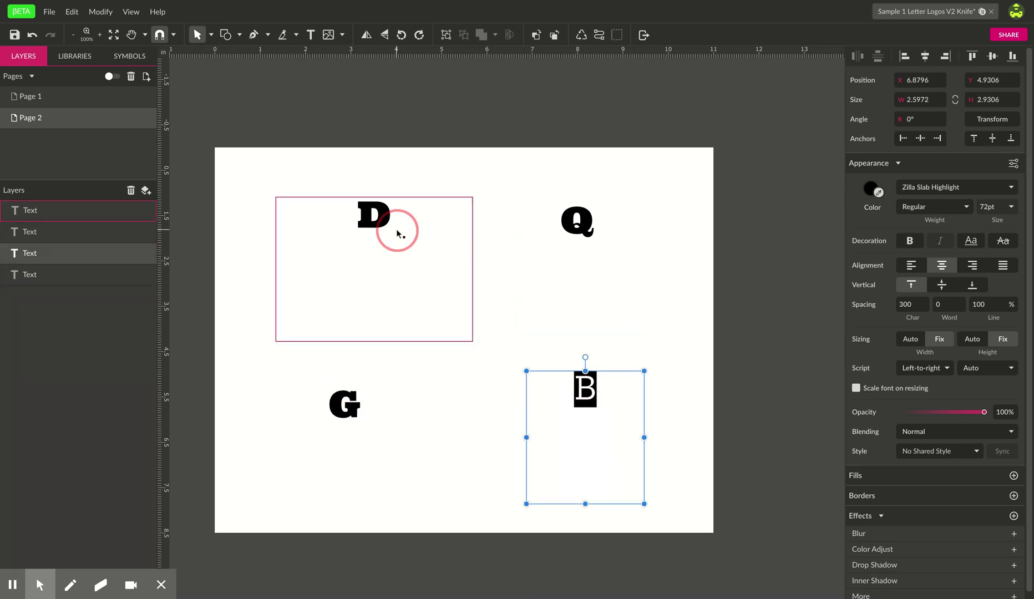
left_click_drag(384, 229, 375, 227)
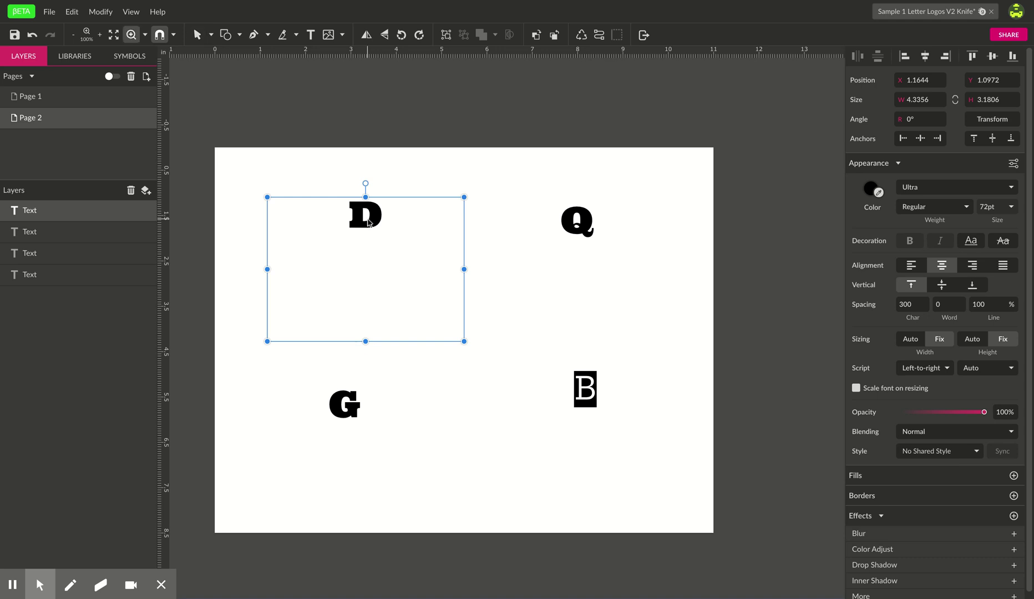
Nudge the letter D slightly up and right and convert its text to a raw path.
scroll(370, 218, "up", 3)
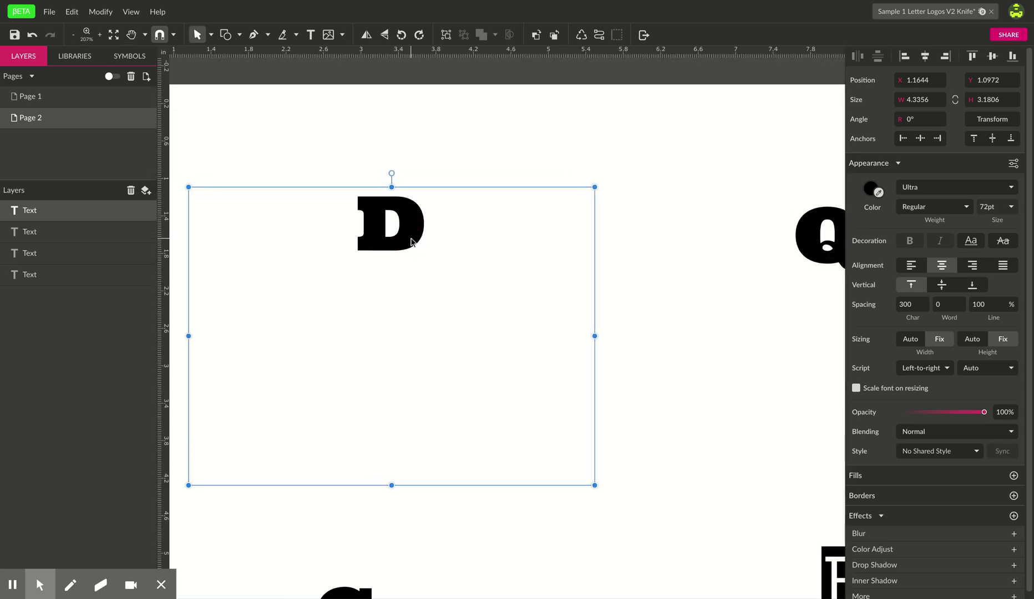
left_click(101, 13)
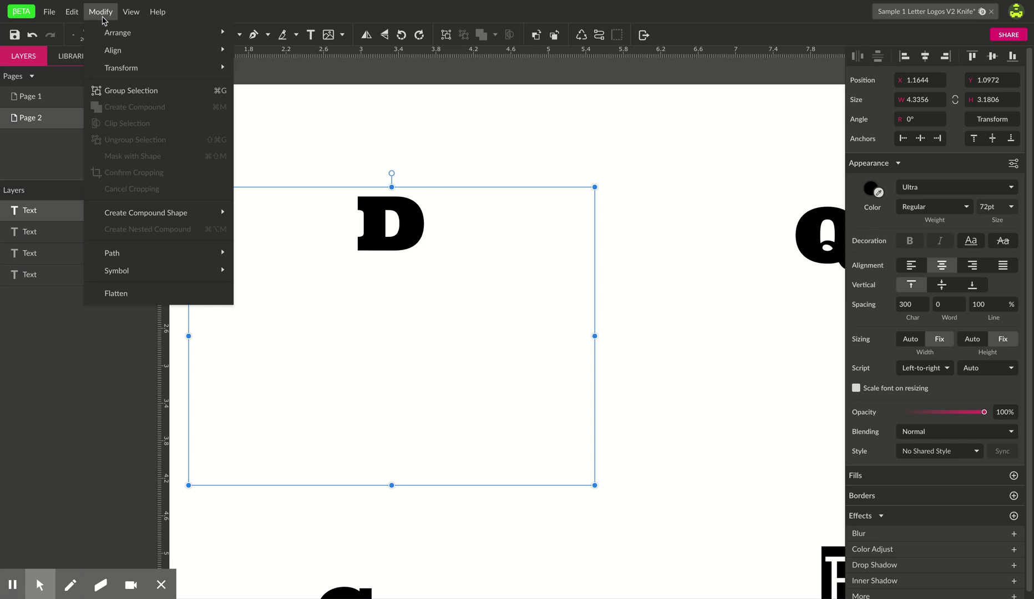
mouse_move(113, 50)
left_click(409, 229)
mouse_move(408, 230)
left_mouse_down()
mouse_move(438, 215)
mouse_move(430, 228)
mouse_move(411, 223)
left_mouse_up()
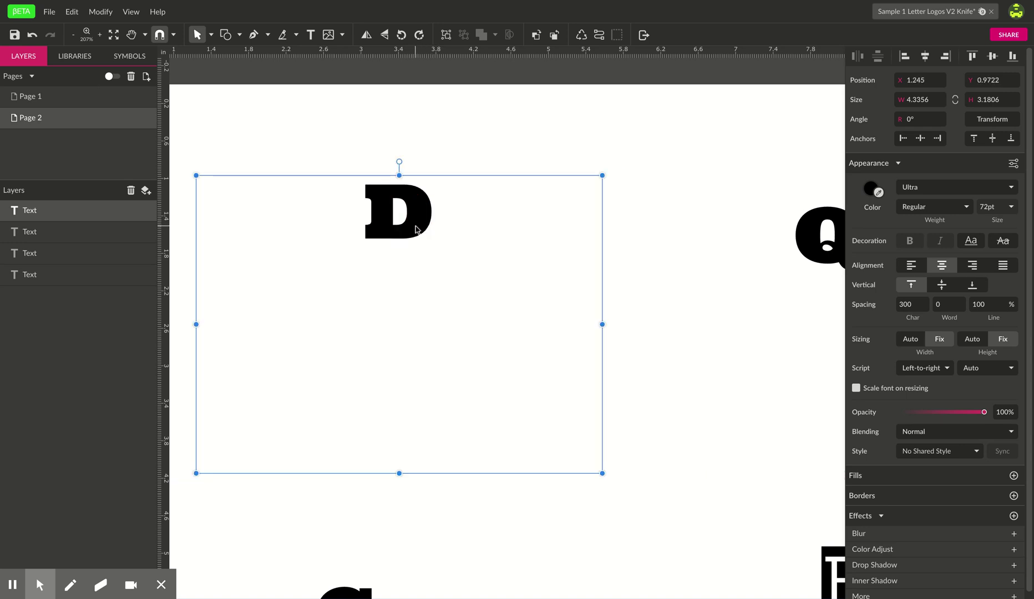
left_click(101, 12)
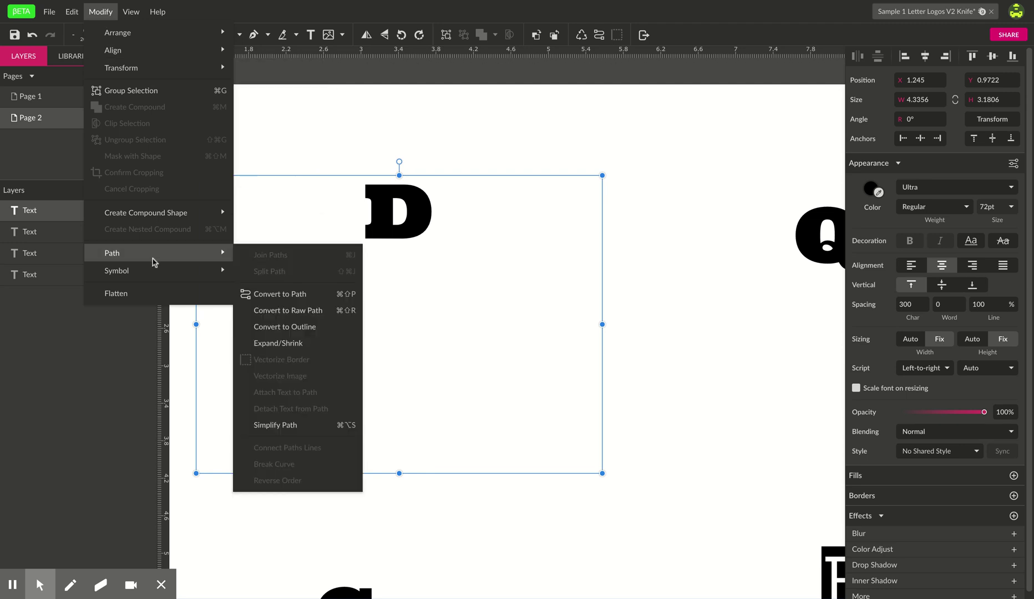
mouse_move(167, 270)
mouse_move(211, 252)
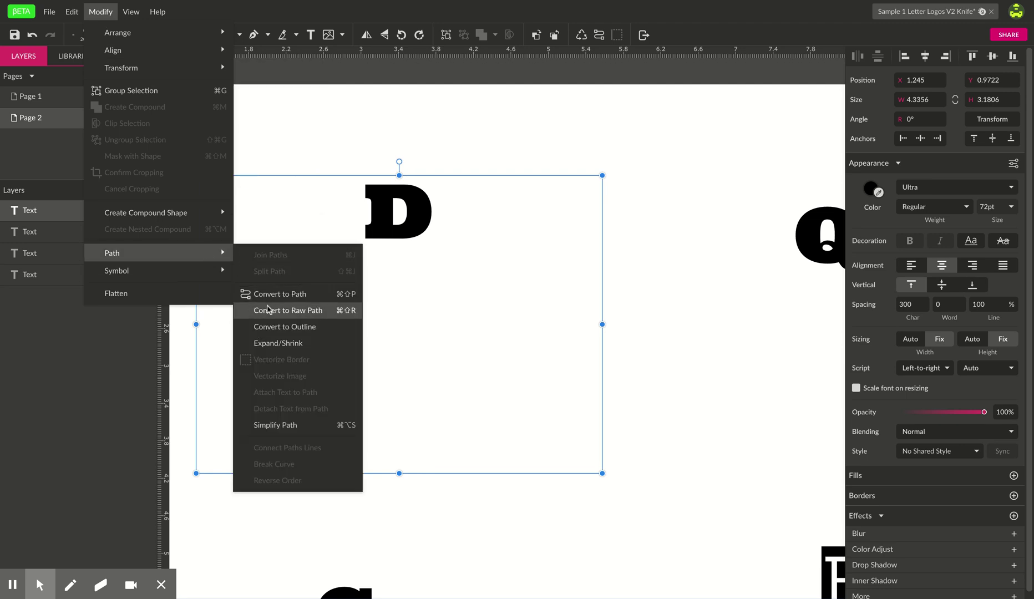
left_click(267, 311)
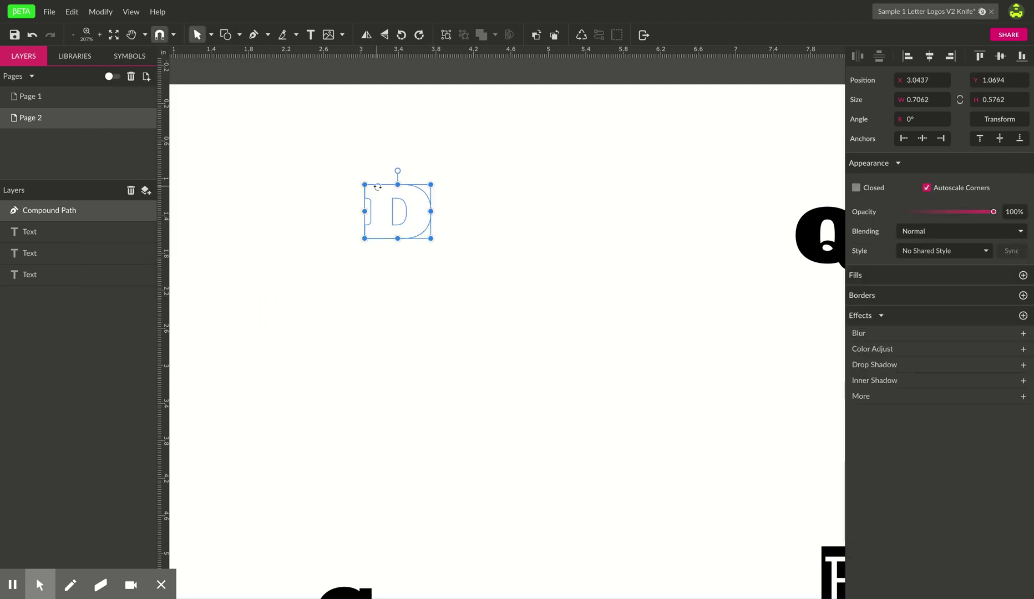
Add a black fill to the D path and enlarge it to about 4.3 by 3.5 inches in the page's upper-left area.
left_click(1024, 275)
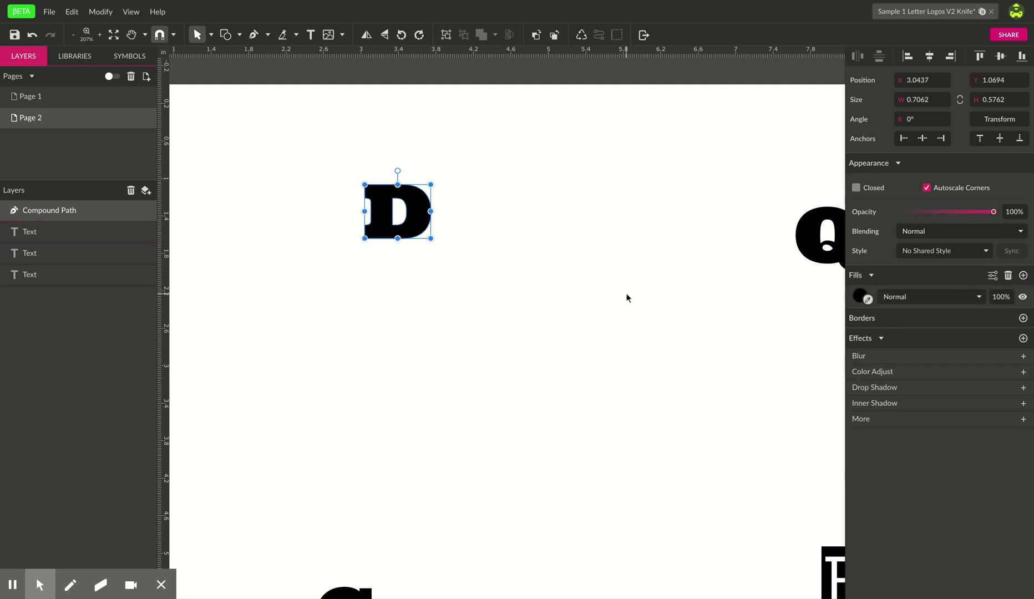
left_click_drag(431, 239, 635, 406)
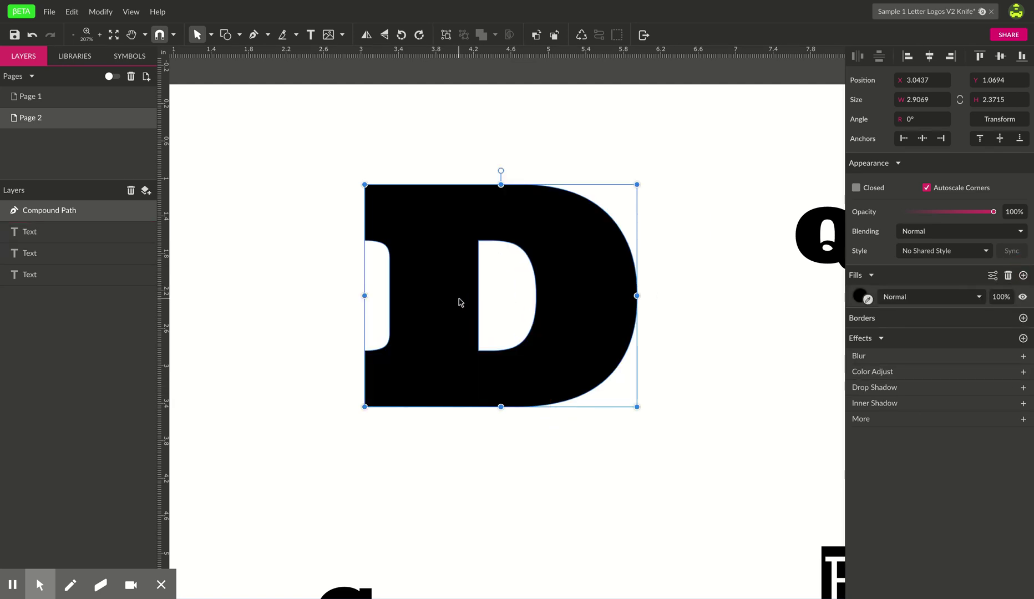
left_click_drag(459, 303, 388, 271)
left_click_drag(527, 359, 546, 401)
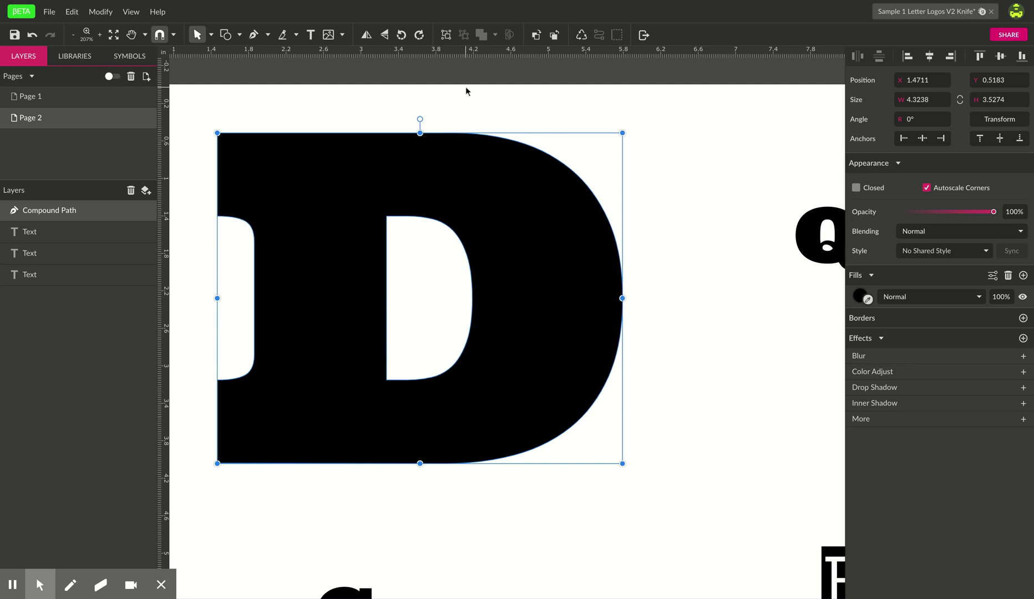
Cut the D from top to bottom with the Knife tool, separating a slice about 0.6 inches wide from its left edge.
left_click(282, 36)
left_click_drag(818, 284, 475, 299)
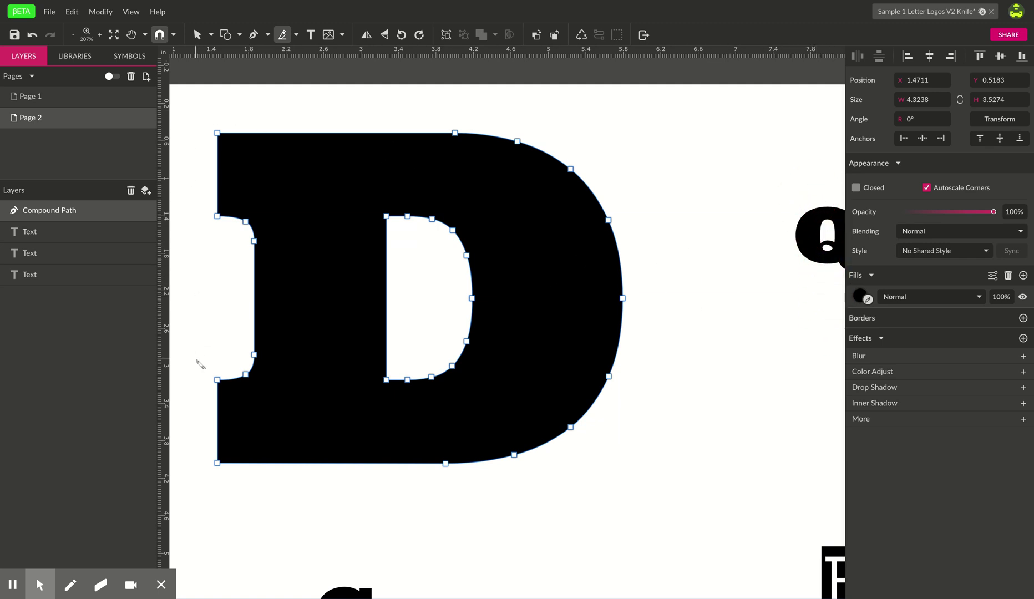
left_click_drag(272, 114, 273, 496)
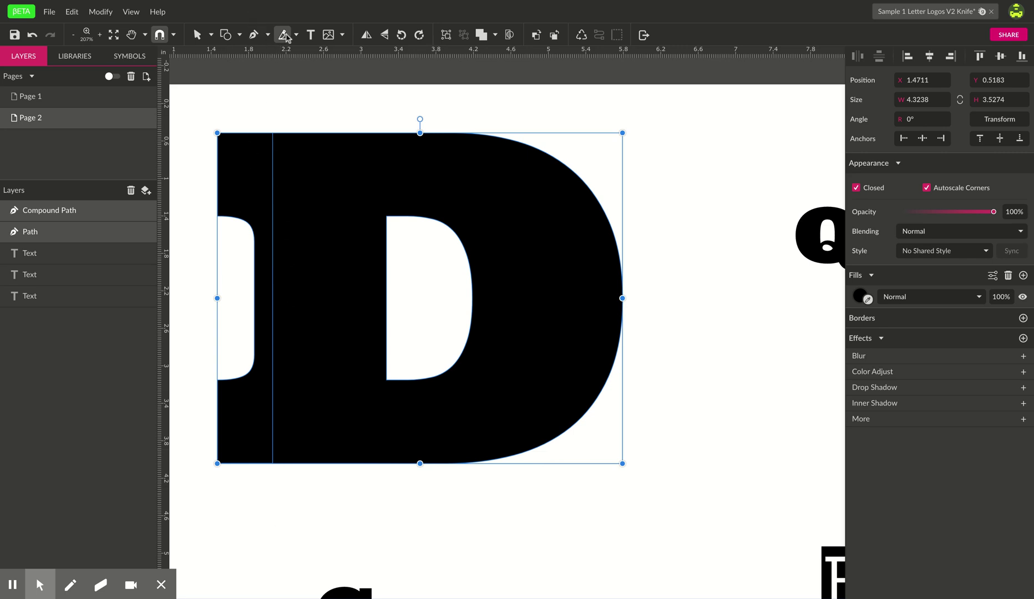
Move the cut left slice of the D about 0.15 inches left to open a vertical gap.
left_click(197, 36)
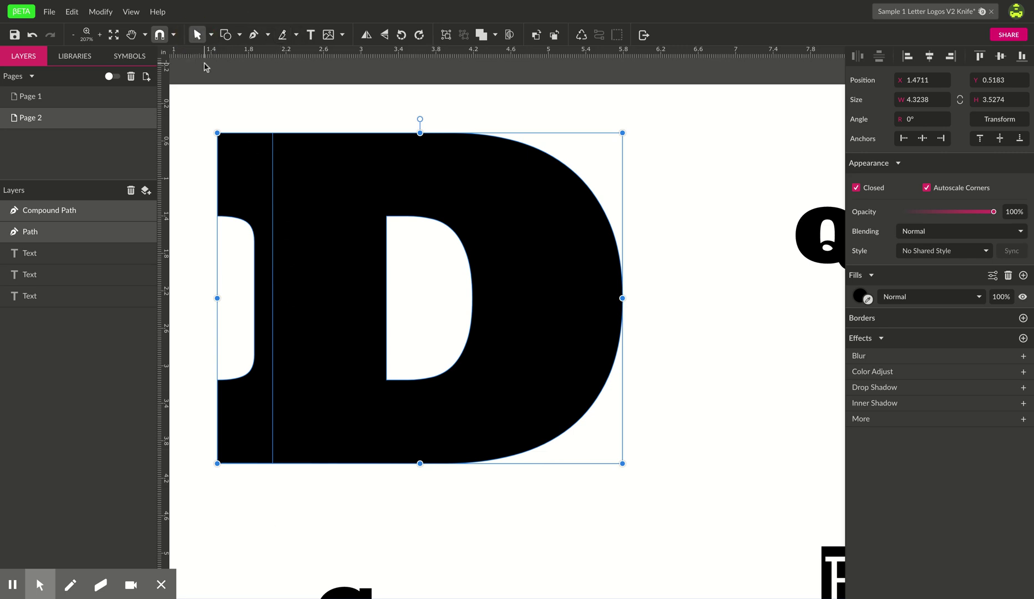
left_click(208, 151)
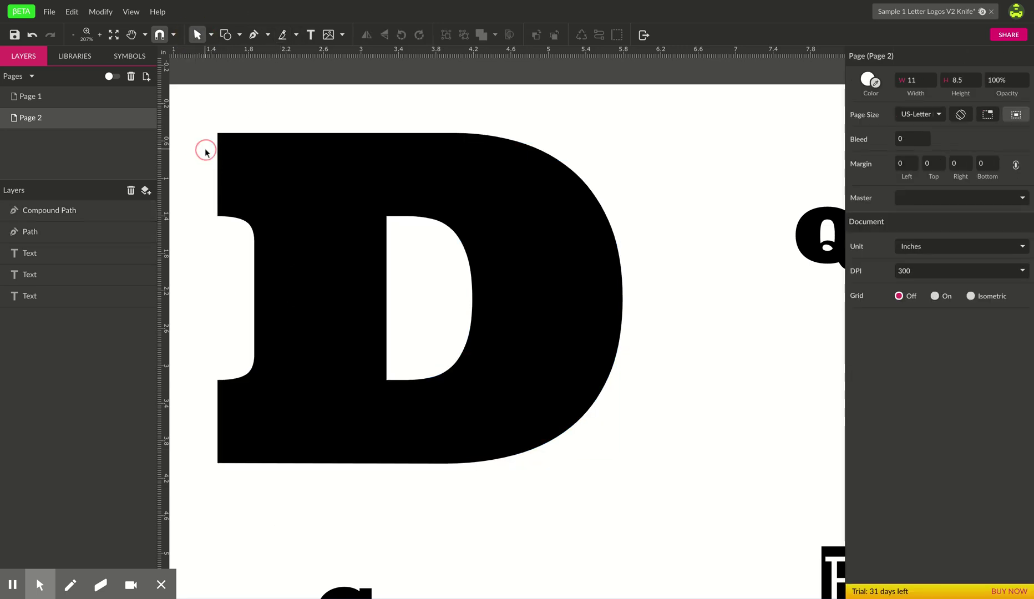
left_click(264, 160)
left_click_drag(256, 165, 234, 163)
Cut the remaining D vertically with the Knife tool, separating a strip about 0.4 inches wide from its left side.
left_click(322, 206)
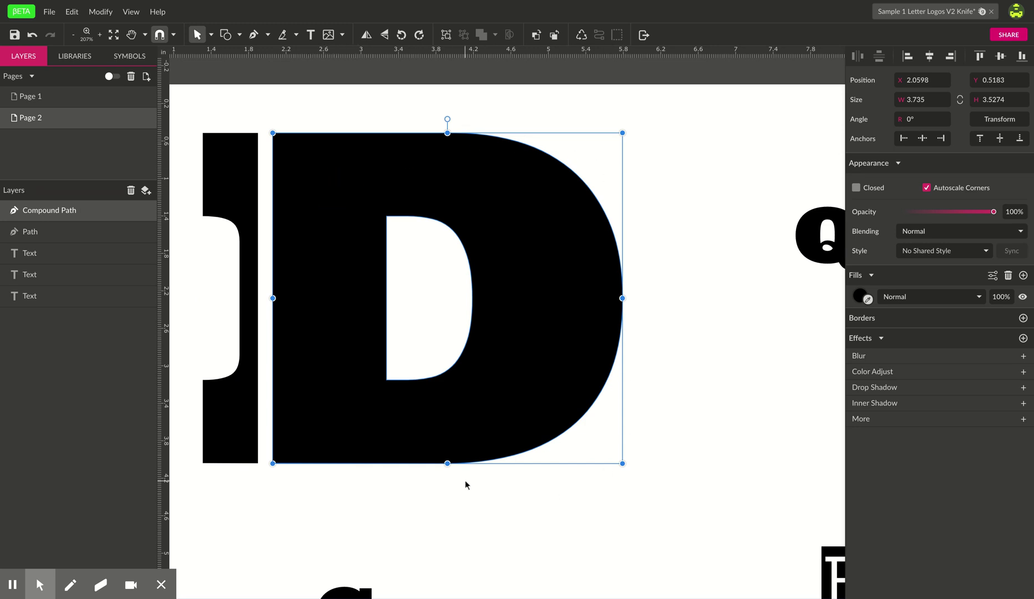
left_click(282, 34)
left_click_drag(310, 117, 319, 511)
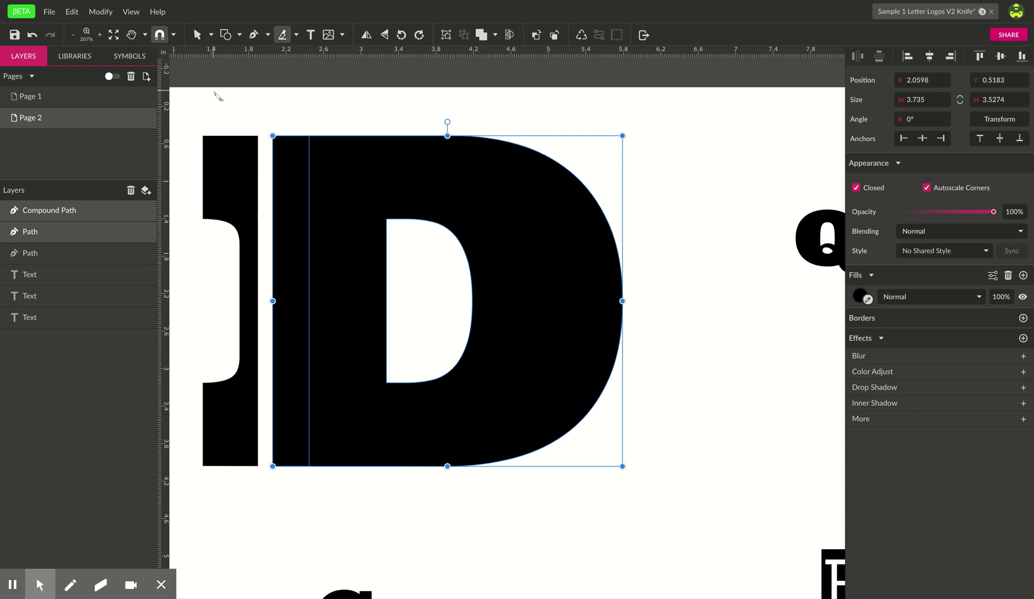
Move the newly cut vertical strip of the D about 0.08 inches left, opening a gap beside the remaining letter.
left_click(199, 35)
left_click(288, 180)
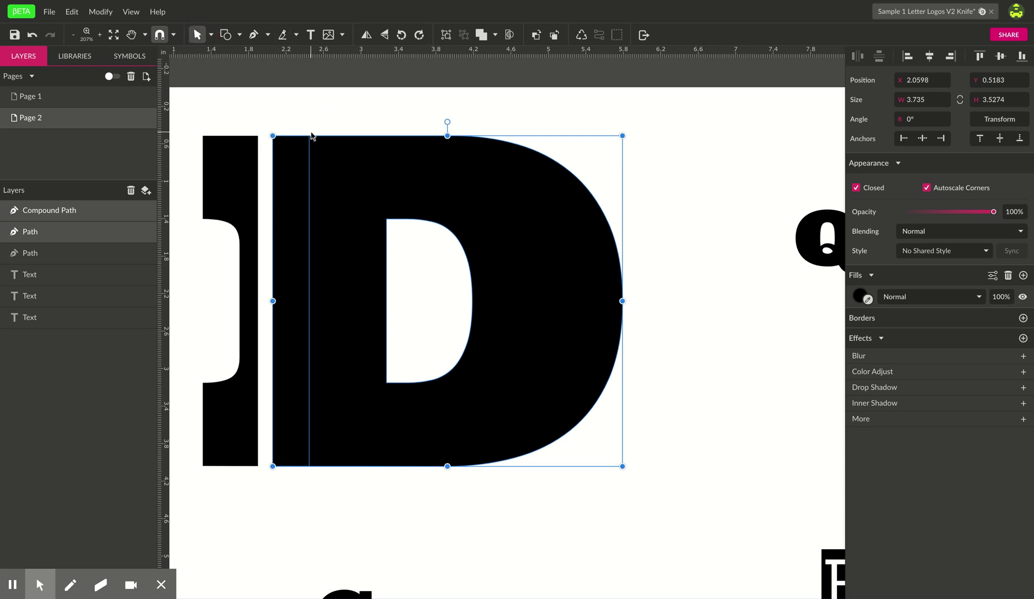
left_click(280, 172)
left_click(219, 108)
left_click(289, 185)
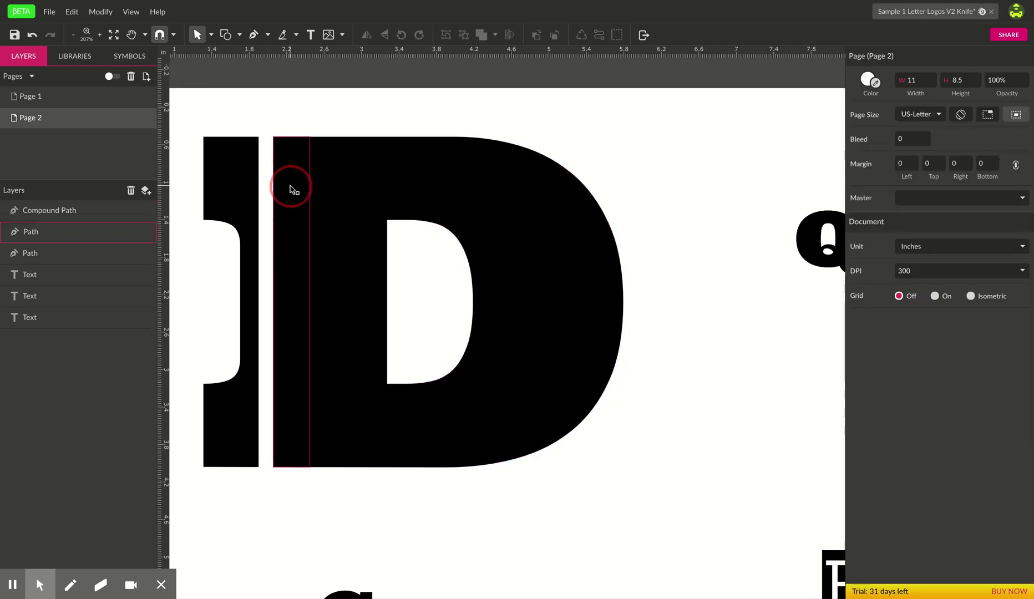
left_click_drag(292, 181, 293, 184)
Cut the remaining D vertically with the Knife tool, separating another strip about 0.42 inches wide from its left side.
left_click(343, 186)
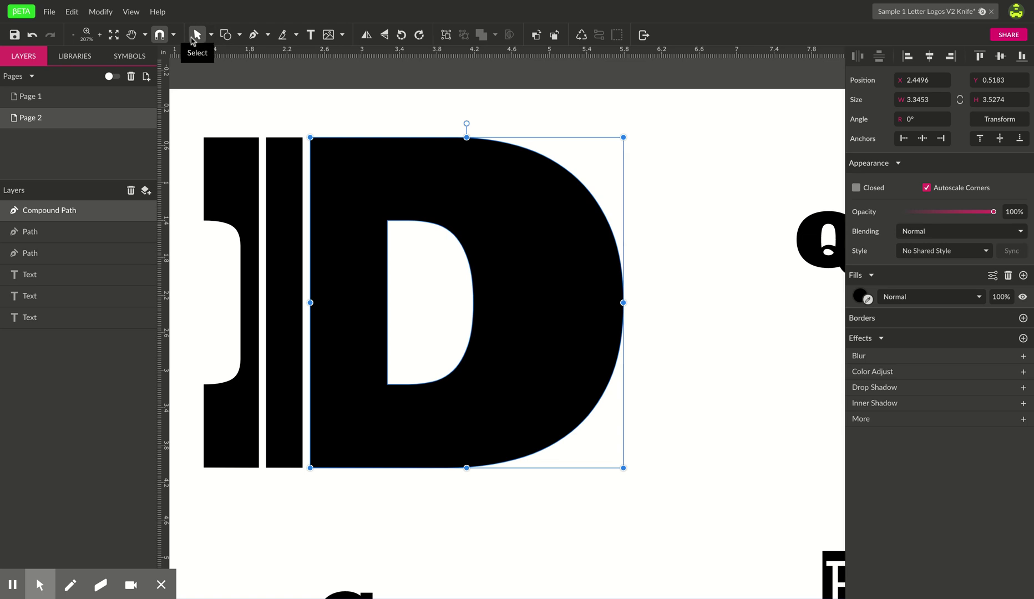
left_click(283, 34)
left_click_drag(349, 121, 353, 511)
key("v")
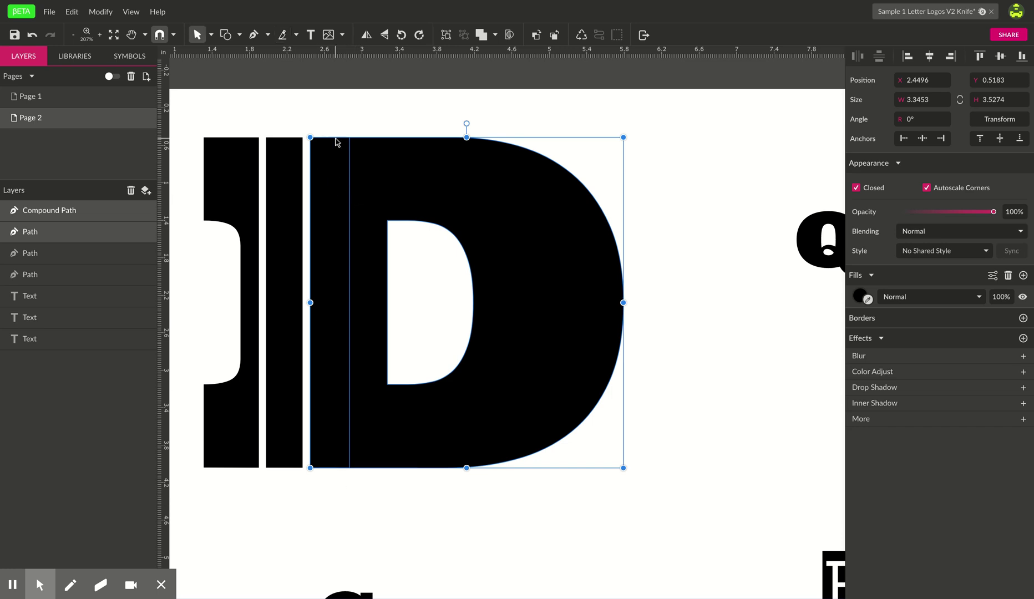
Move the third cut strip of the D about 0.03 inches left to open a thin gap.
left_click(337, 117)
left_click(331, 187)
left_click_drag(331, 188, 330, 196)
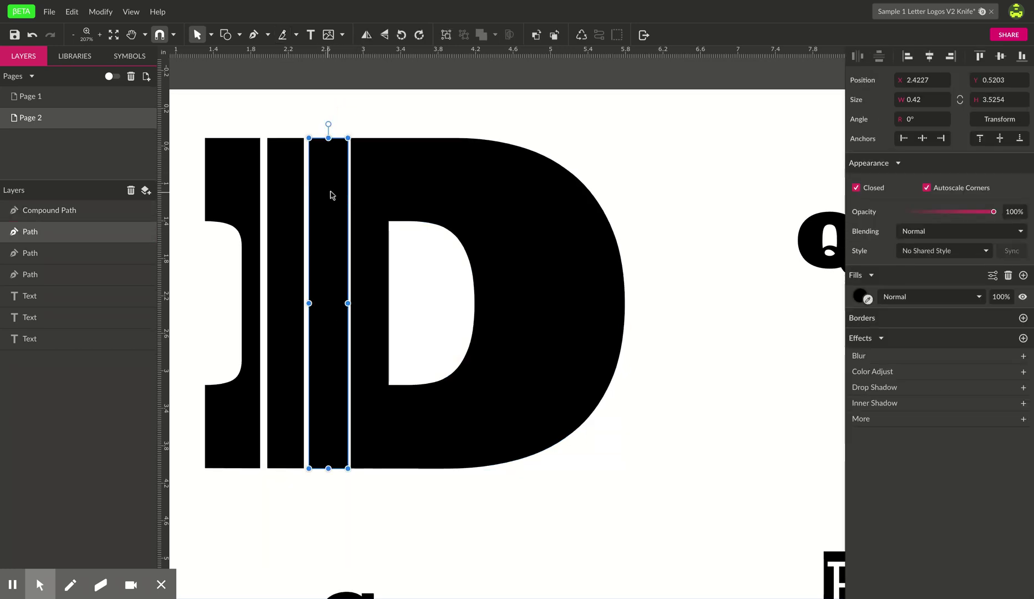
left_click(519, 531)
Move the Q text about 0.3 inches right and 0.2 inches up, and convert it to a raw path.
key("space")
left_click_drag(609, 477, 581, 452)
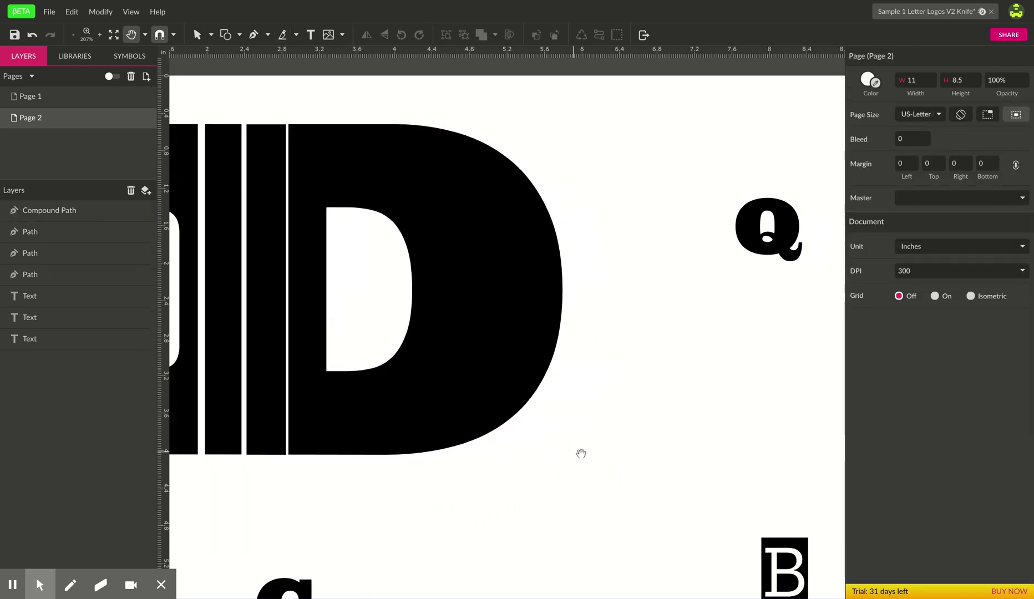
scroll(605, 422, "right", 10)
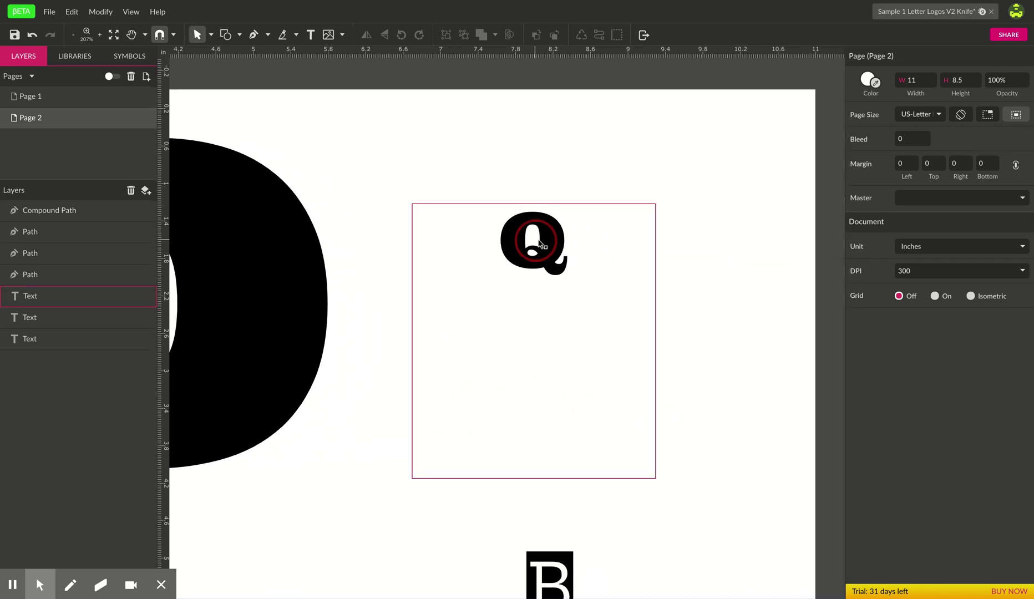
left_click(542, 246)
left_click_drag(544, 251, 544, 251)
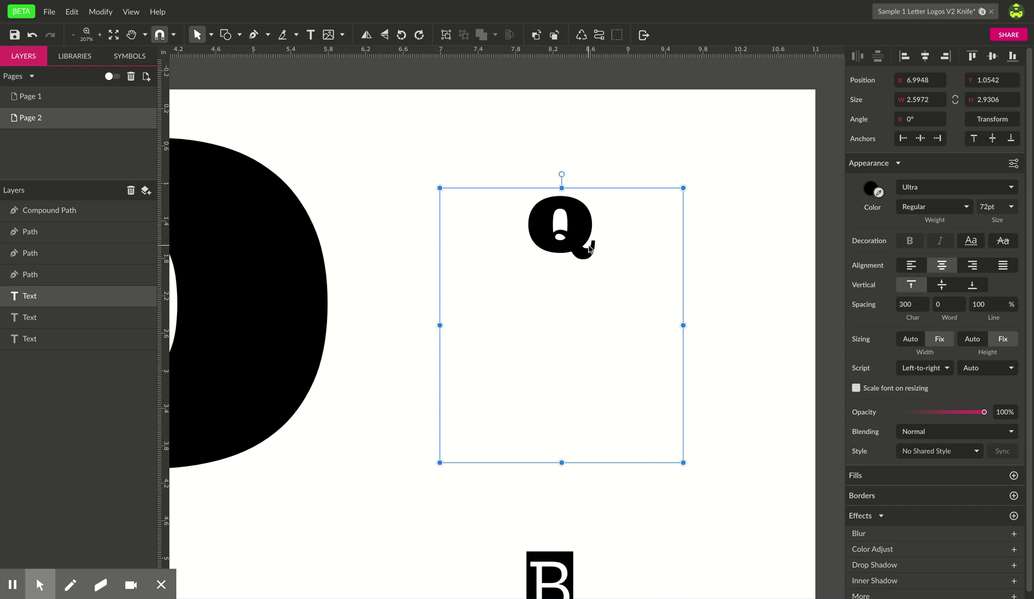
left_click(100, 12)
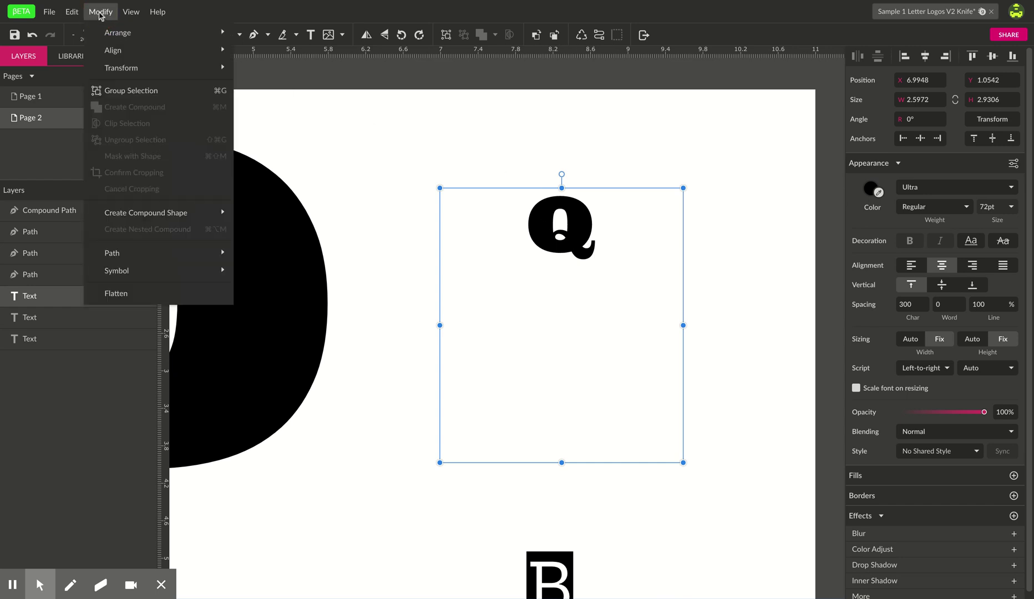
mouse_move(139, 255)
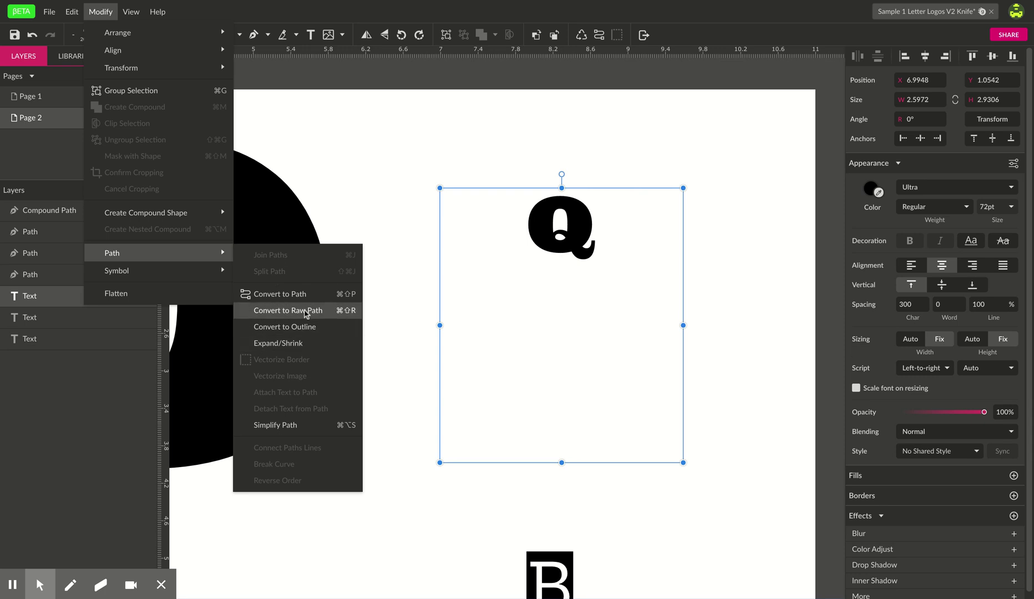
left_click(306, 310)
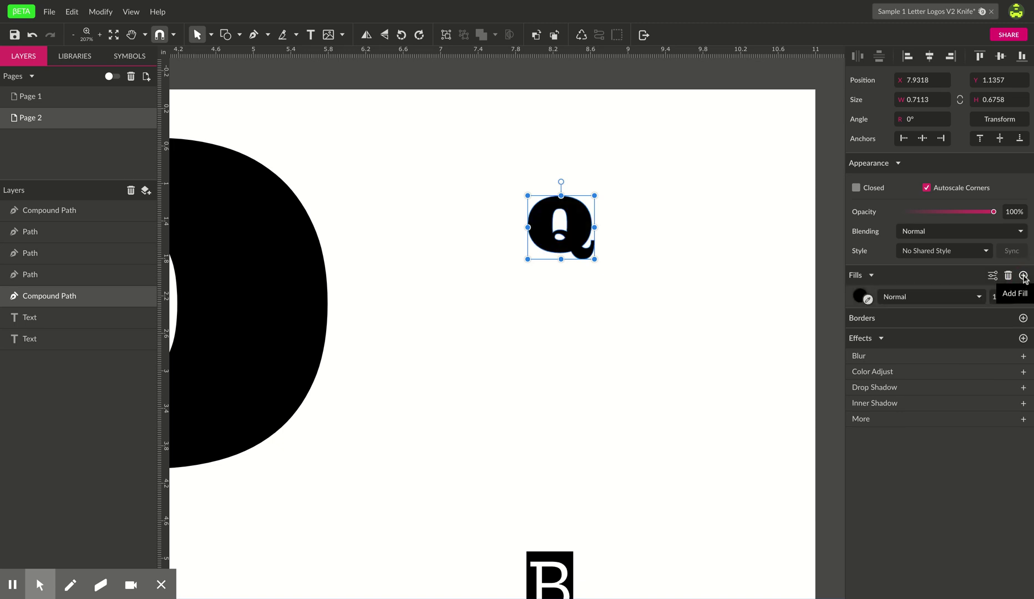
Add a black fill to the Q path and enlarge it to about 2.9 by 2.8 inches in the page's upper-right area.
left_click_drag(595, 259, 800, 454)
left_click_drag(693, 373, 659, 354)
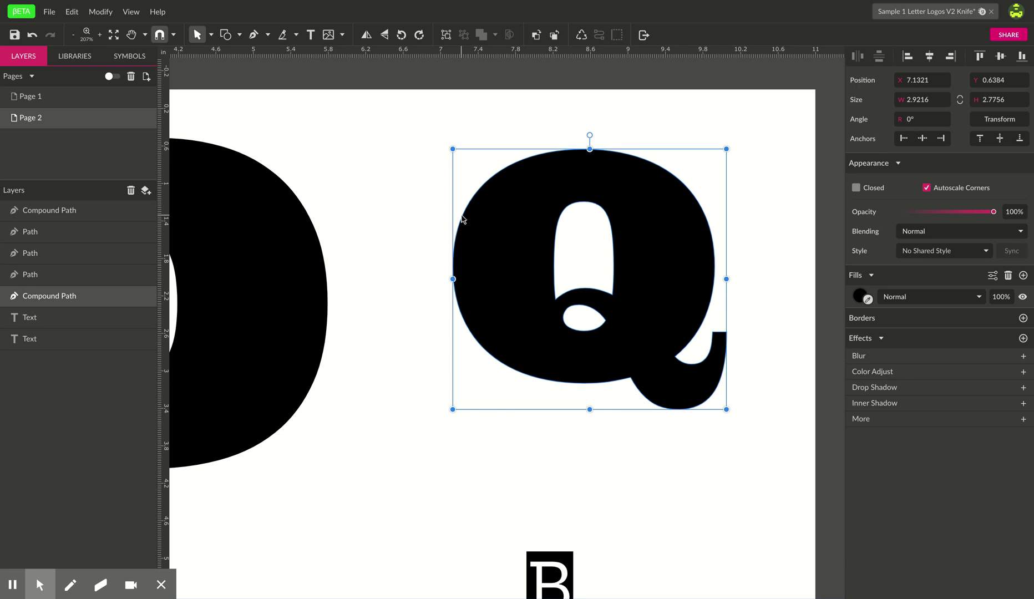
Cut the Q vertically twice with the Knife tool, once near its left edge and once just right of its inner opening.
left_click(283, 35)
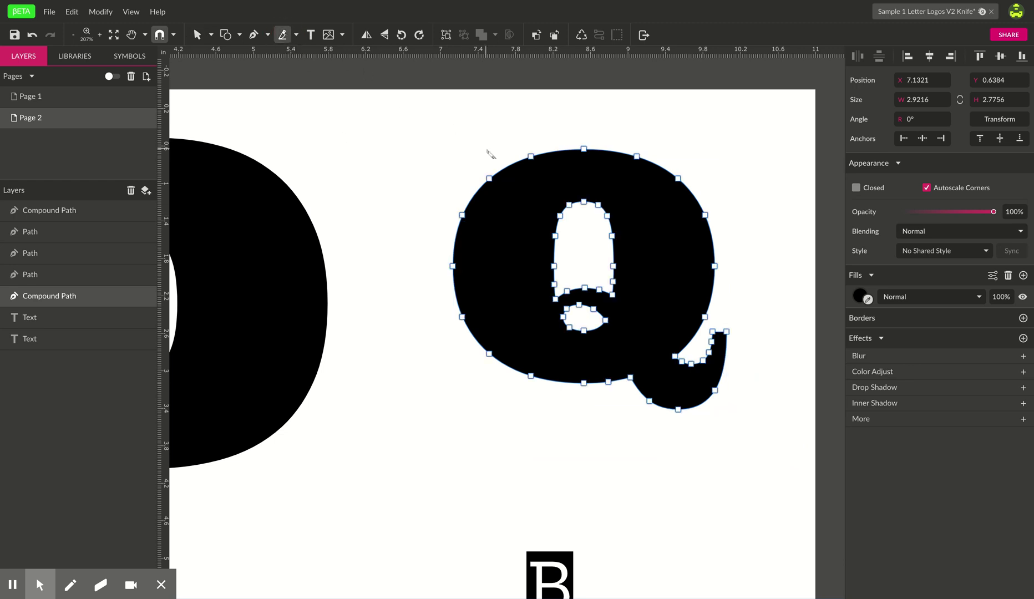
left_click_drag(476, 165, 492, 397)
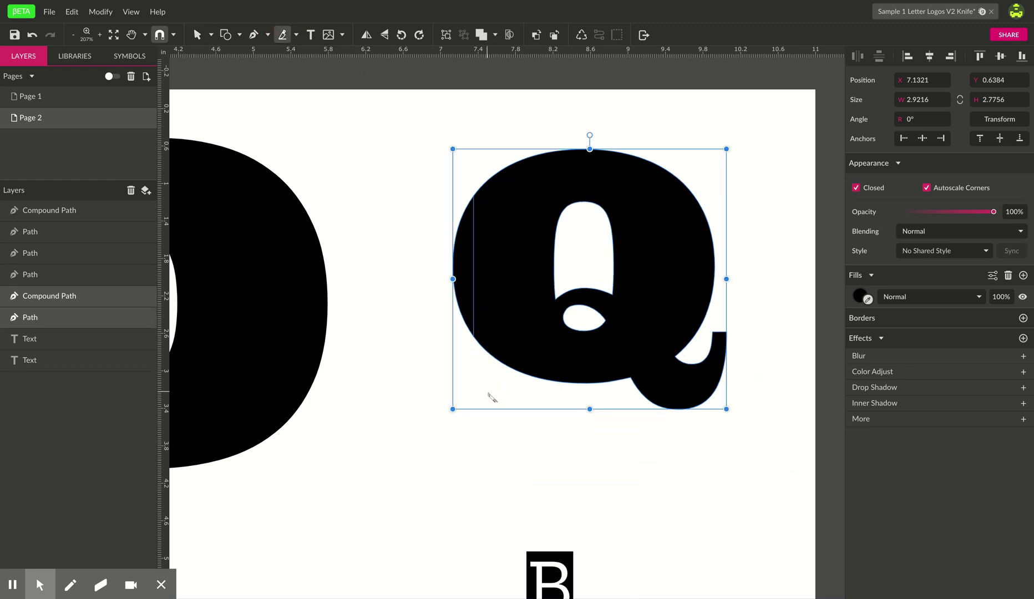
left_click_drag(648, 149, 687, 483)
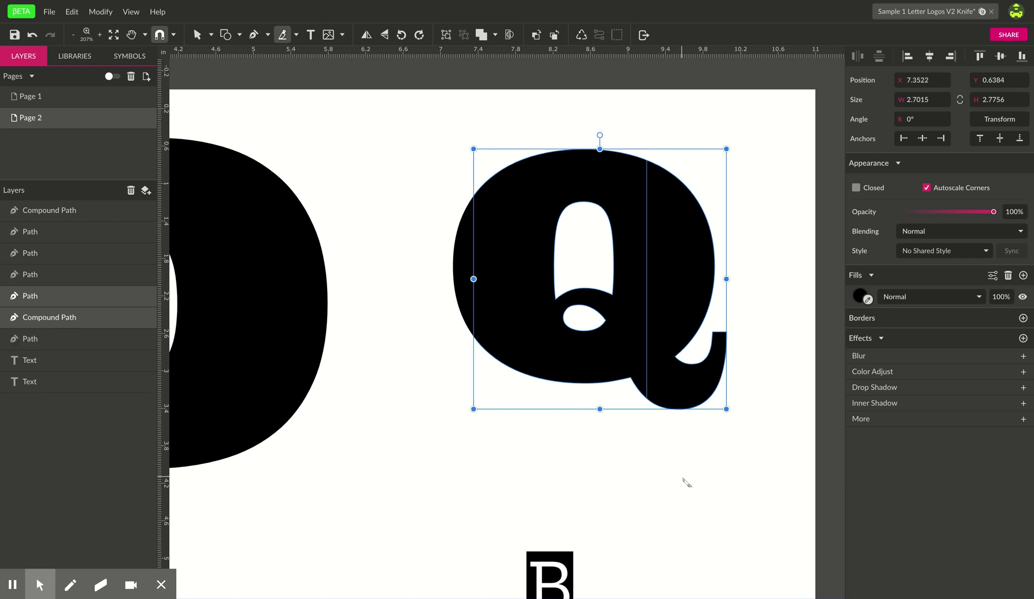
Move the Q's left slice left and its right slice right, leaving gaps of about 0.1 inches around the middle piece.
left_click(388, 240)
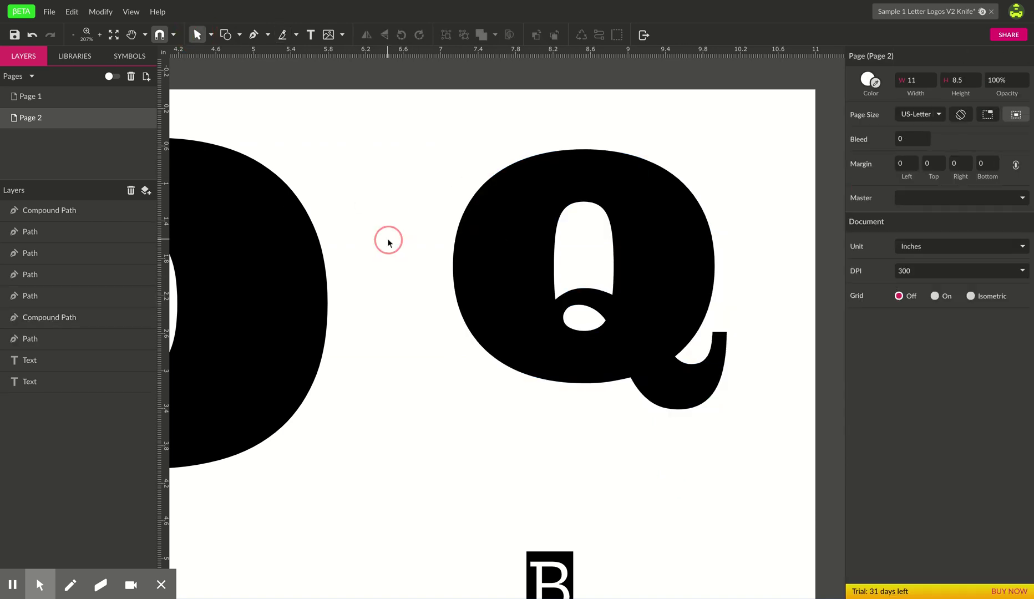
left_click(461, 272)
left_click(504, 276)
key("Left")
key("Left")
left_click_drag(681, 265, 693, 263)
left_click(600, 420)
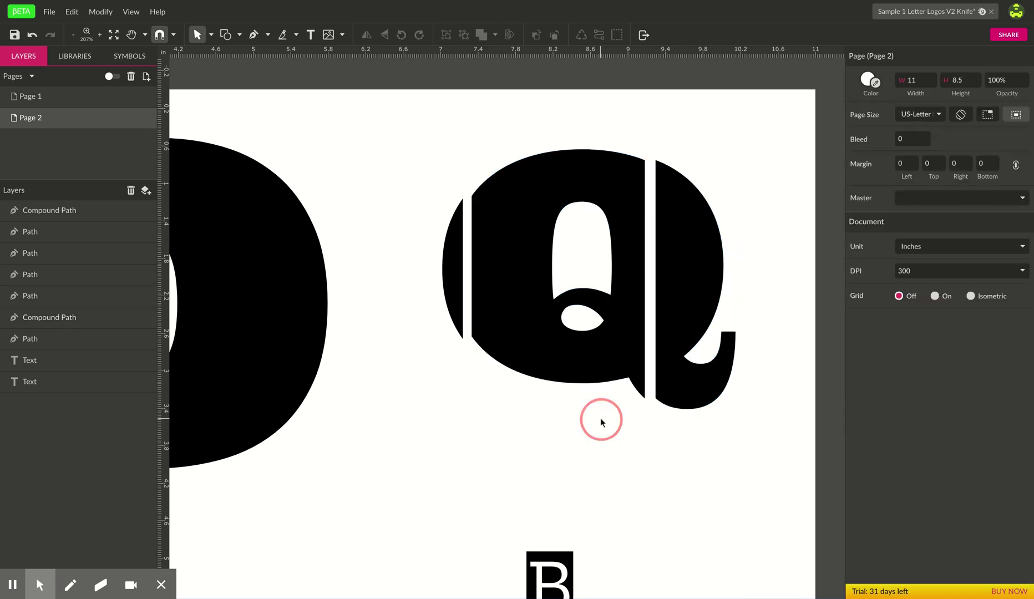
Convert the G text in the page's lower-left area to a raw path.
key("h")
left_click_drag(520, 441, 614, 232)
left_click_drag(564, 298, 618, 261)
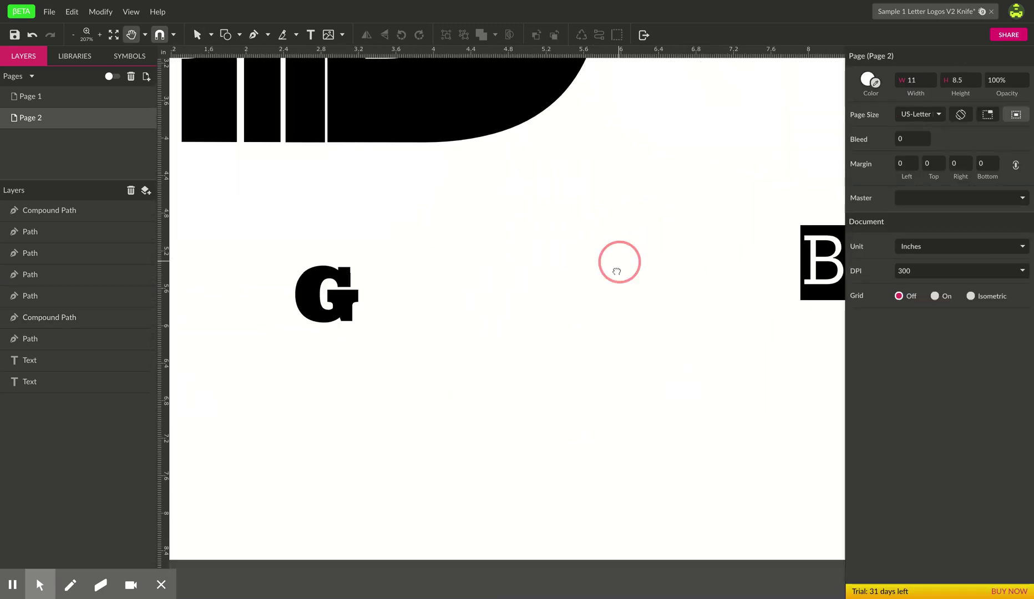
key("v")
left_click(361, 267)
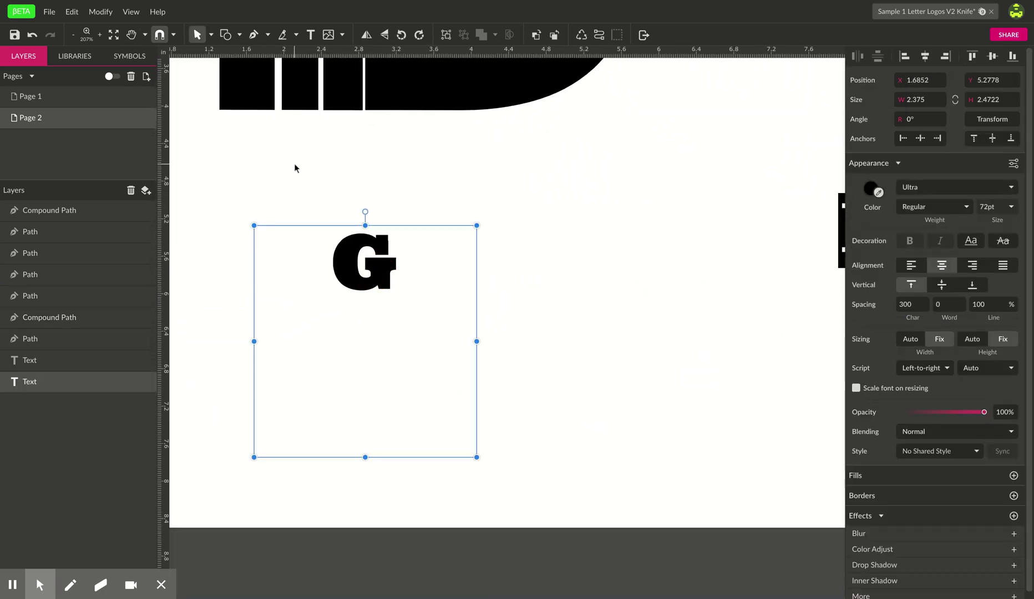
left_click(101, 12)
mouse_move(157, 257)
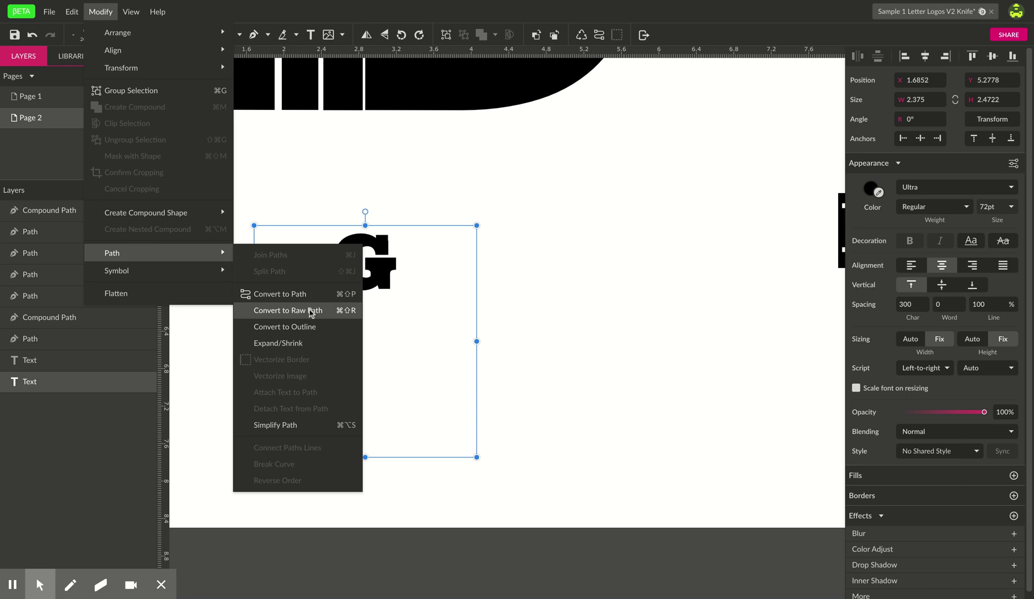
left_click(311, 312)
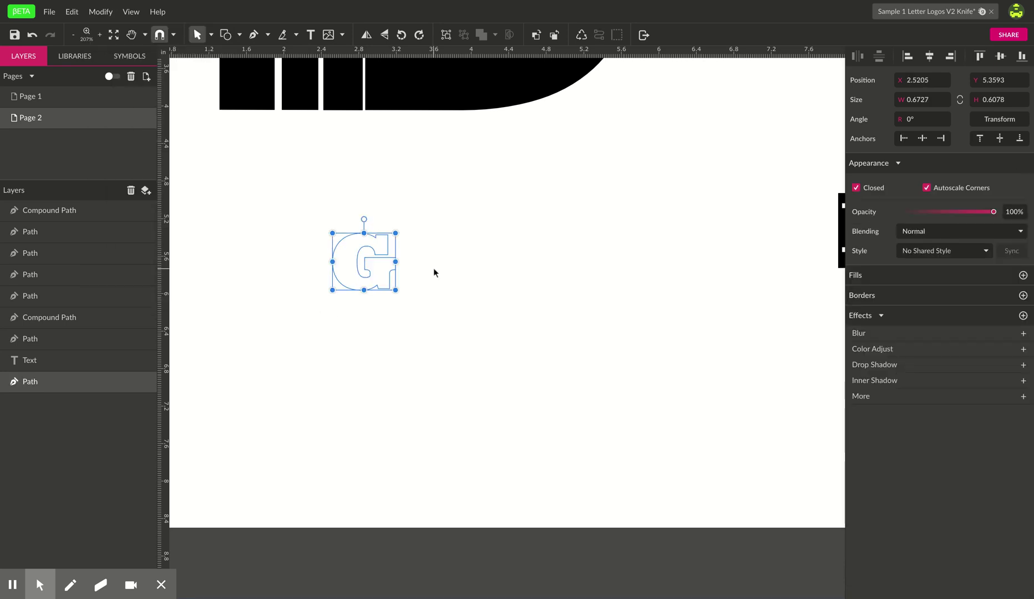
Add a black fill to the G path and enlarge it to about 3.7 by 3.4 inches below the D.
left_click(1024, 275)
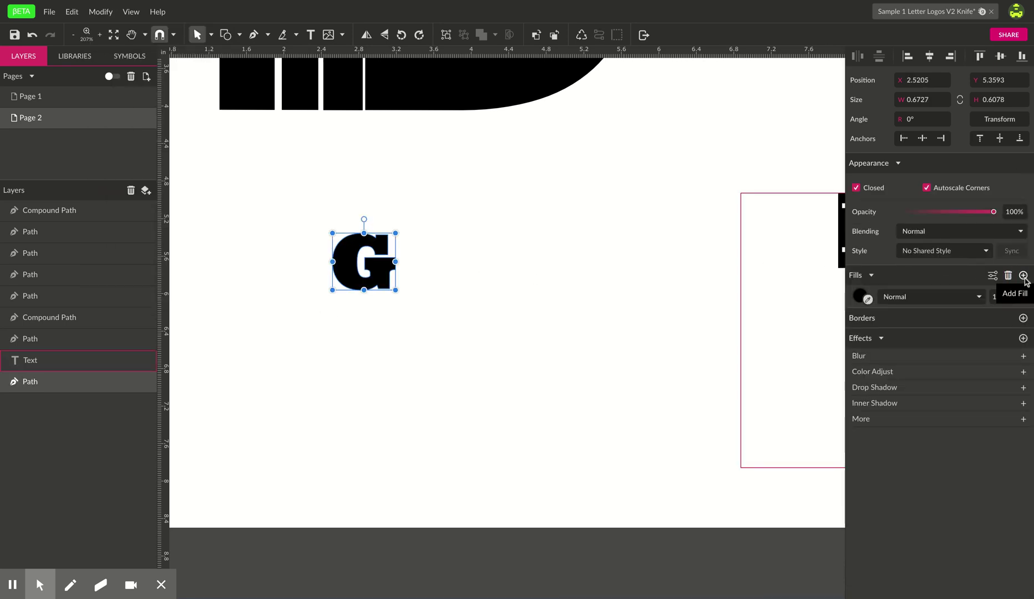
left_click_drag(395, 290, 581, 457)
left_click_drag(525, 412, 498, 423)
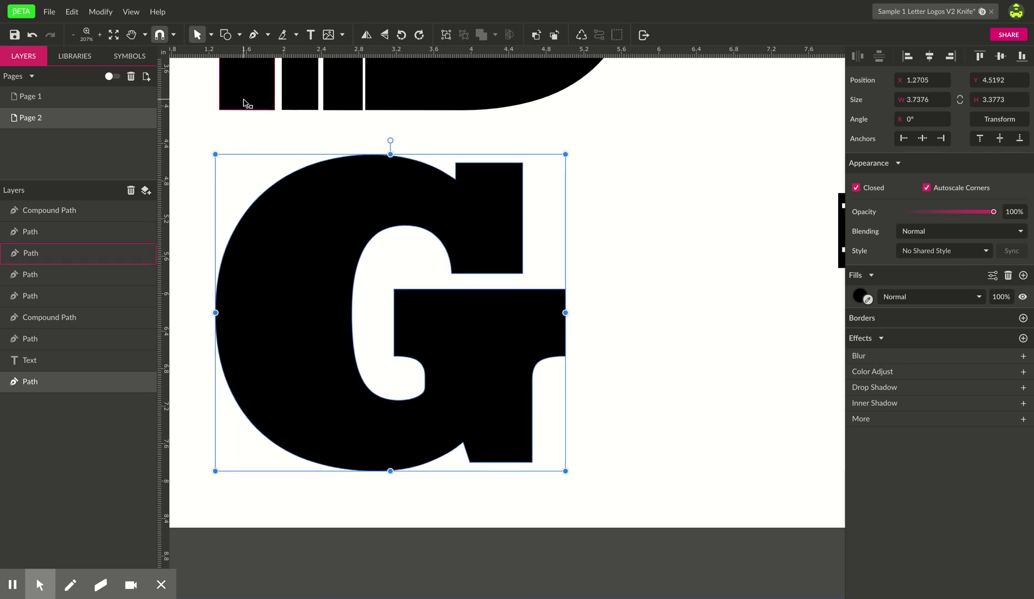
Cut the G diagonally with the Knife tool from its upper-left outer edge down to the inner opening.
left_click(282, 34)
left_click_drag(233, 214, 394, 383)
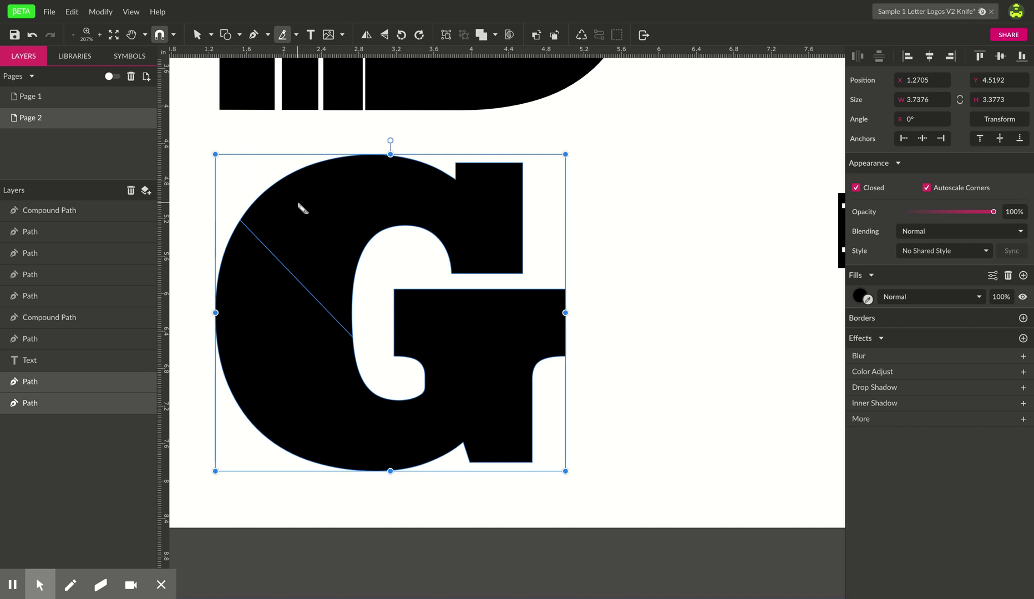
left_click(197, 34)
Move the upper piece of the G about 0.11 inches up to open a diagonal gap.
left_click(288, 162)
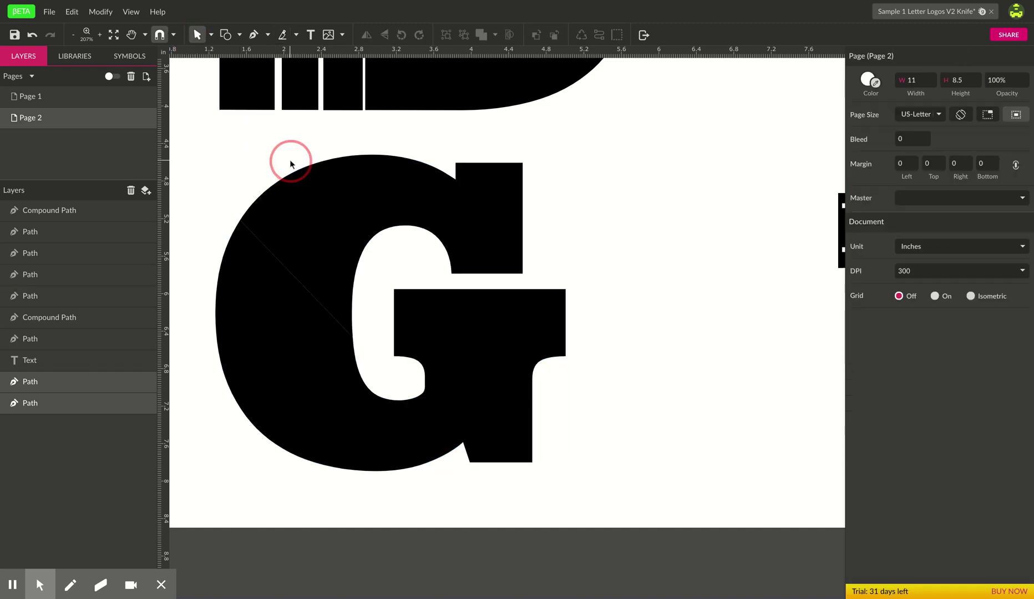
left_click(319, 192)
mouse_move(319, 194)
left_mouse_down()
mouse_move(326, 205)
mouse_move(326, 194)
left_mouse_up()
left_click(247, 230)
Cut both G pieces together with one near-vertical Knife stroke through the letter's left side.
left_click_drag(221, 162, 599, 495)
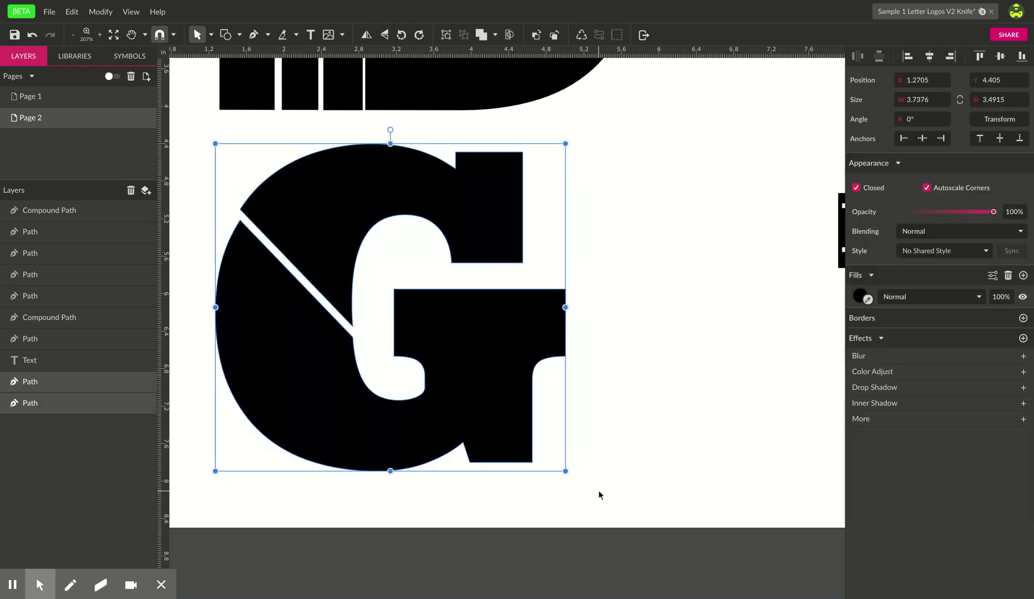
left_click(282, 36)
left_click_drag(316, 132, 331, 508)
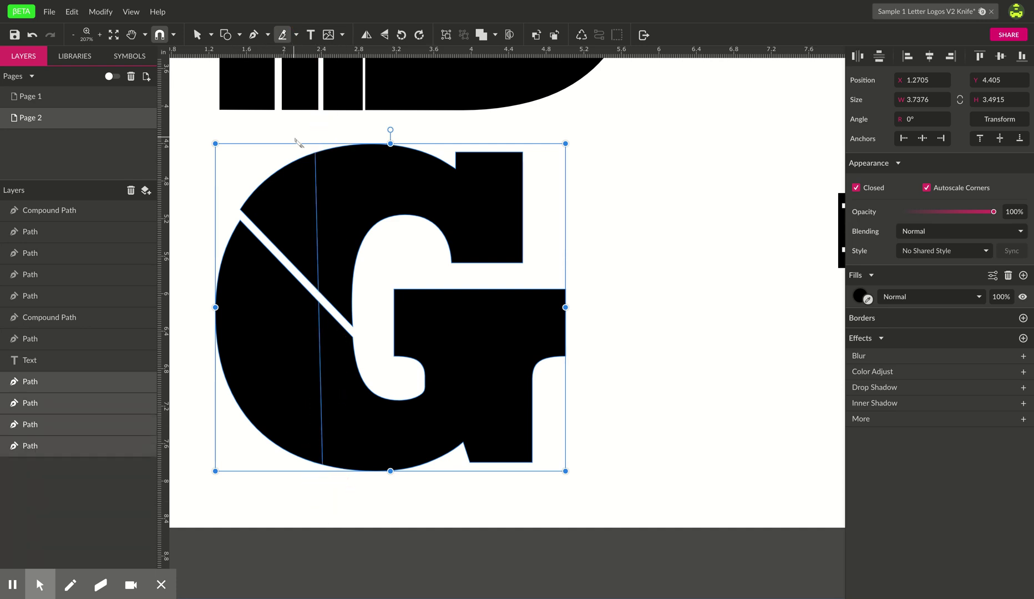
left_click(197, 35)
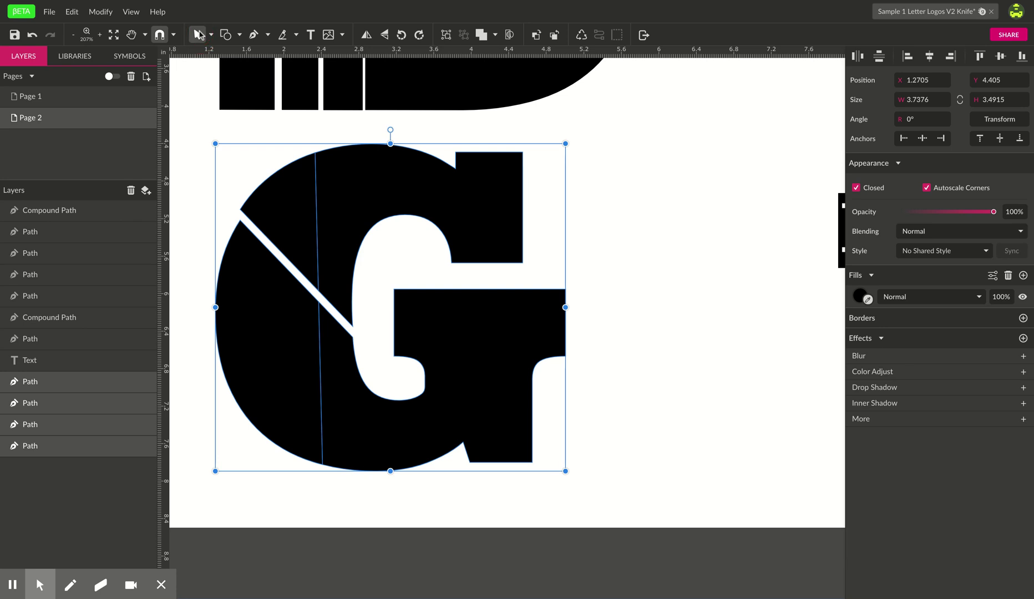
Move the G's upper-left piece up and left, and its lower-left piece about 0.16 inches left.
left_click(208, 122)
left_click(277, 244)
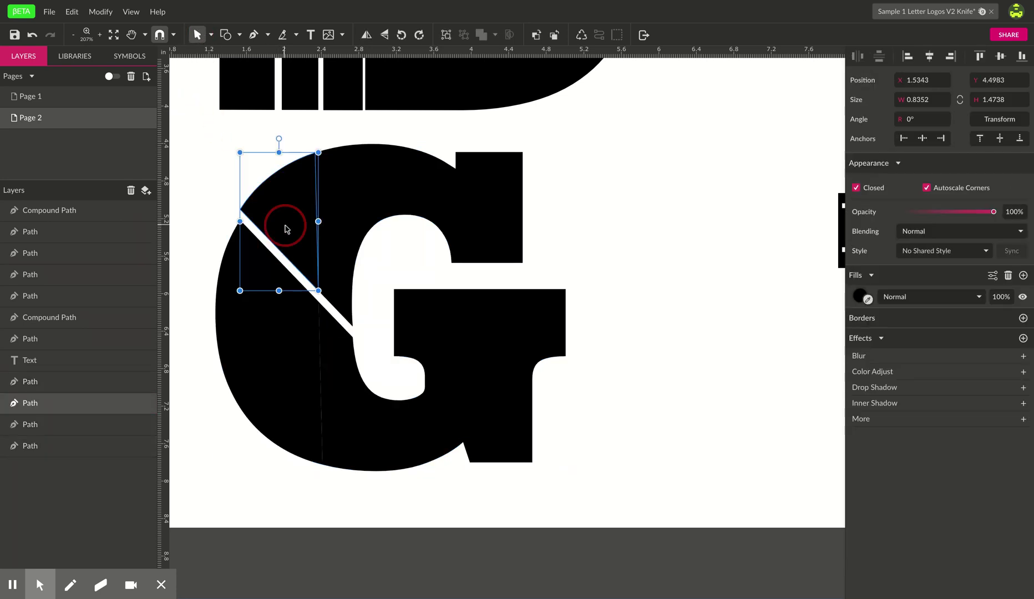
left_click_drag(283, 226, 276, 212)
left_click(287, 366)
left_click_drag(287, 366, 272, 364)
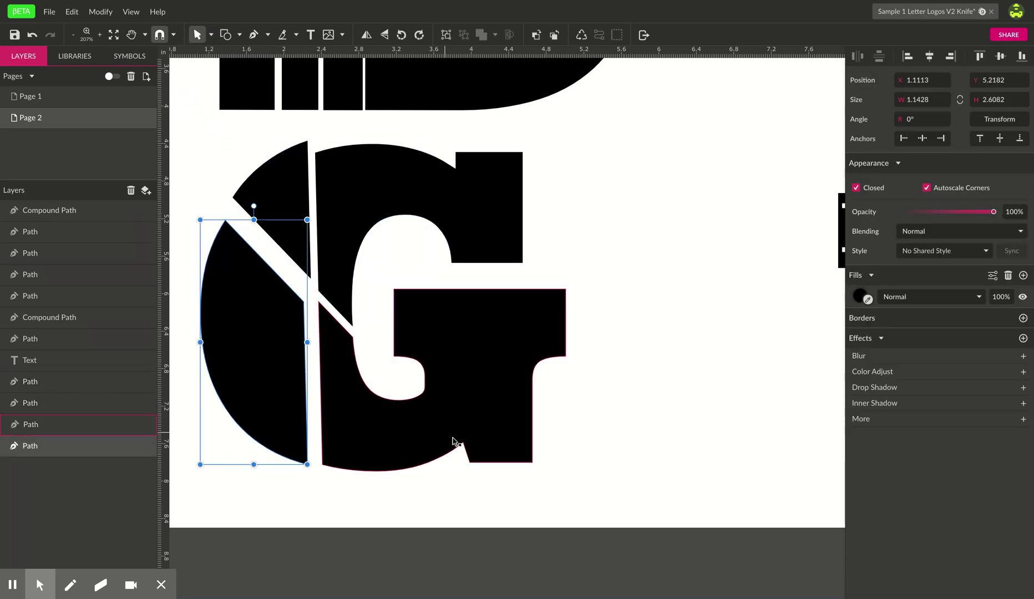
left_click(627, 330)
Even out the G's gaps by repositioning the upper-left piece at X 1.4188, Y 4.4802 and the lower-left piece at X 1.1651, Y 5.195.
left_click_drag(281, 210, 284, 227)
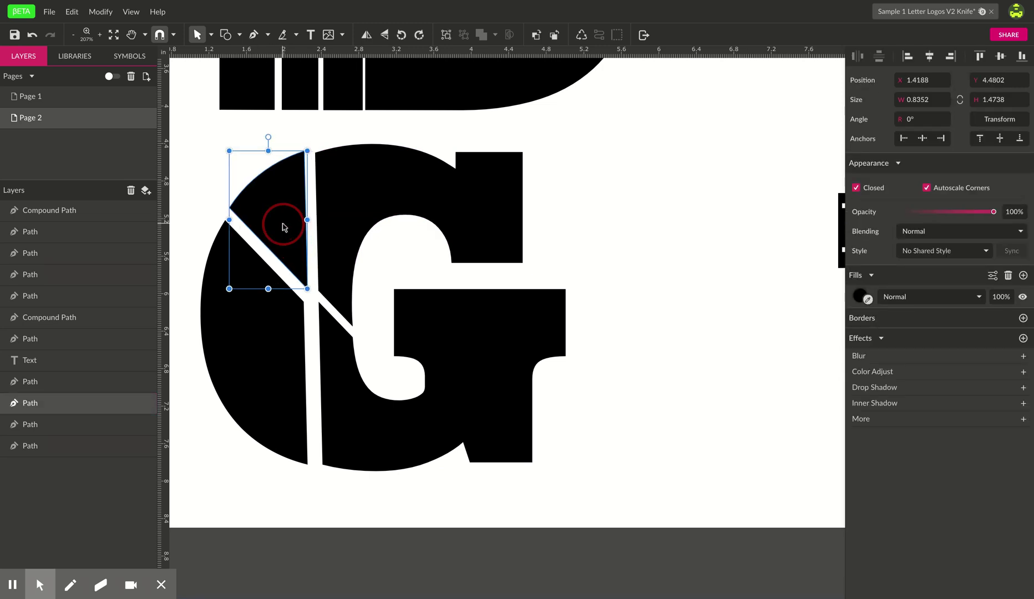
left_click(342, 203)
left_click_drag(273, 329, 279, 325)
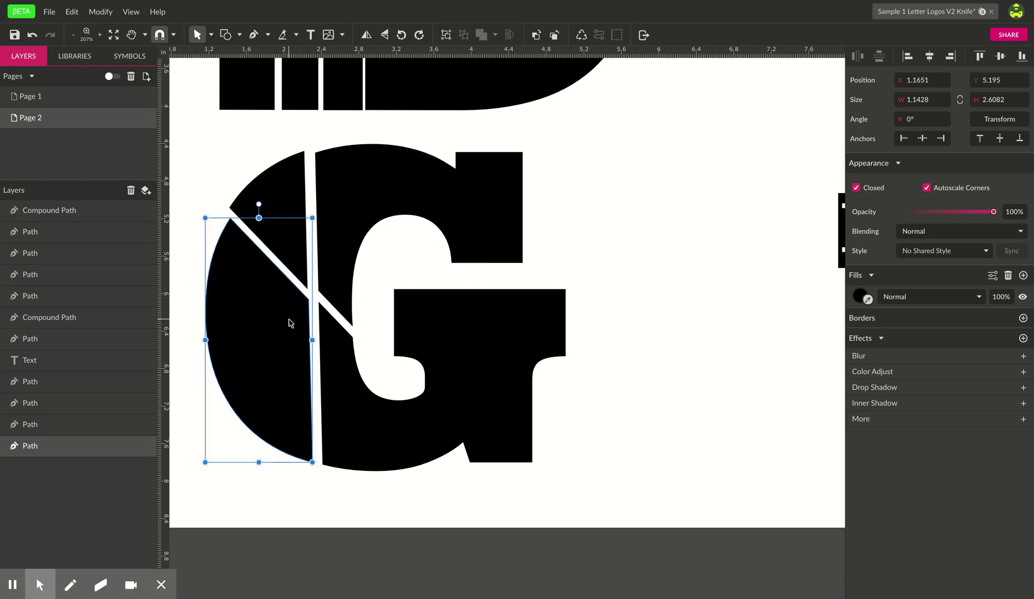
left_click(665, 223)
Open Page 1 and examine the finely cut pieces inside the Q logo.
left_click(49, 97)
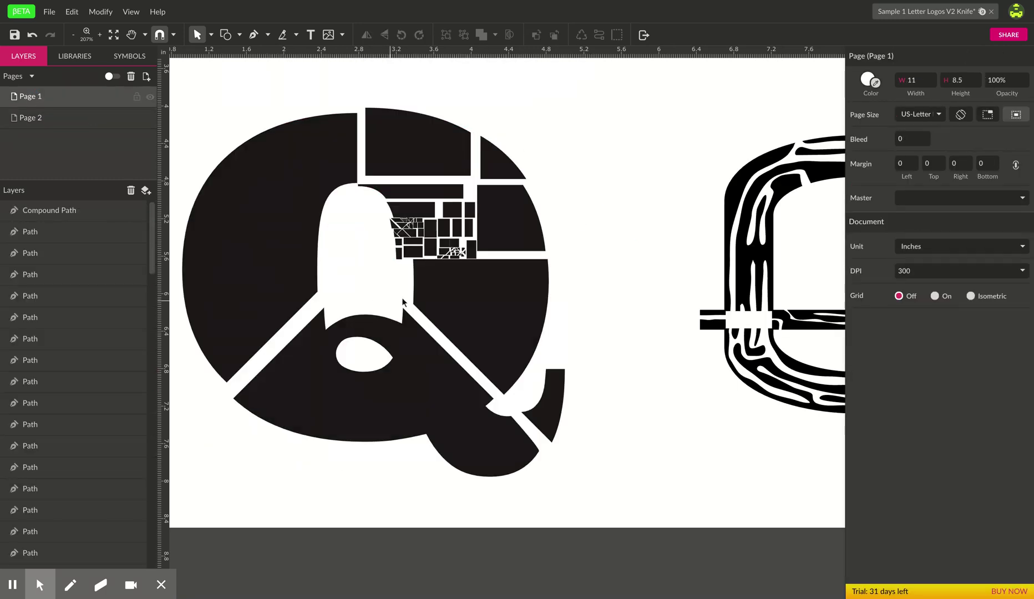
key("z")
left_click(441, 223)
left_click(441, 224)
left_click(446, 265, "alt")
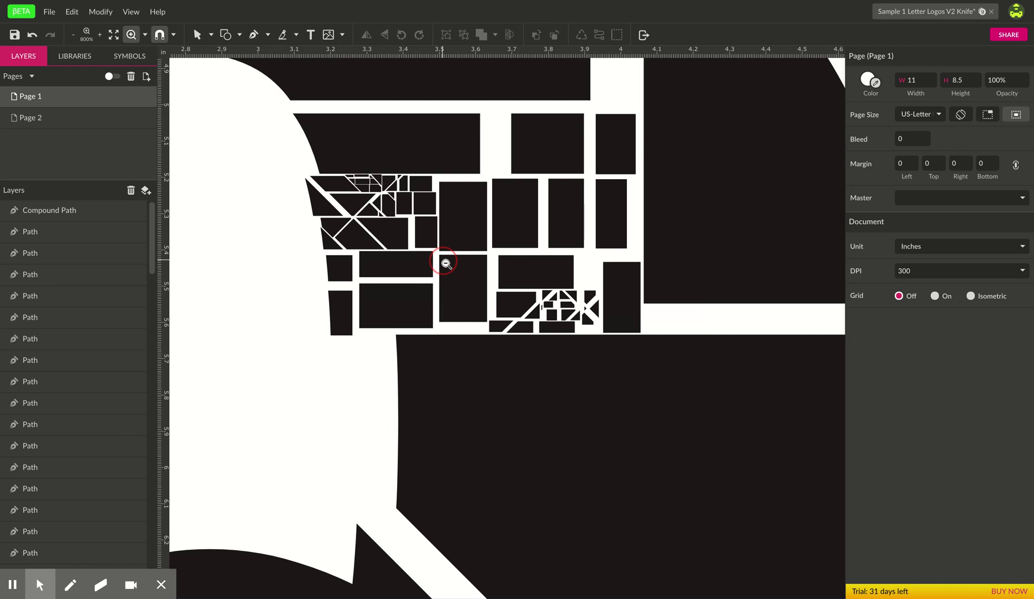
left_click(446, 264, "alt")
scroll(474, 222, "down", 2)
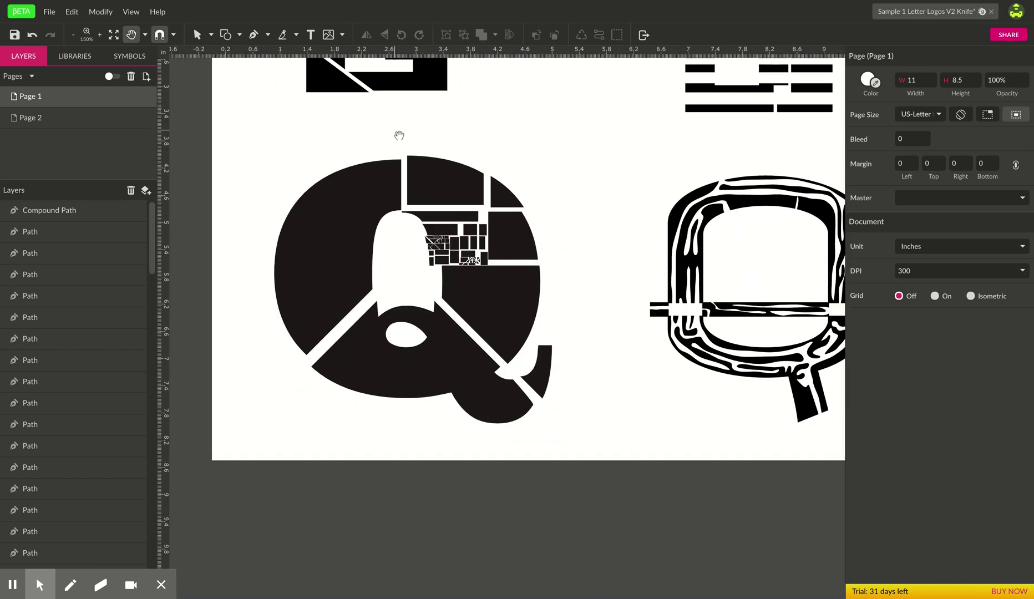
View the TG and Q logos together on Page 1, and return to Page 2.
left_click_drag(397, 132, 426, 277)
key("v")
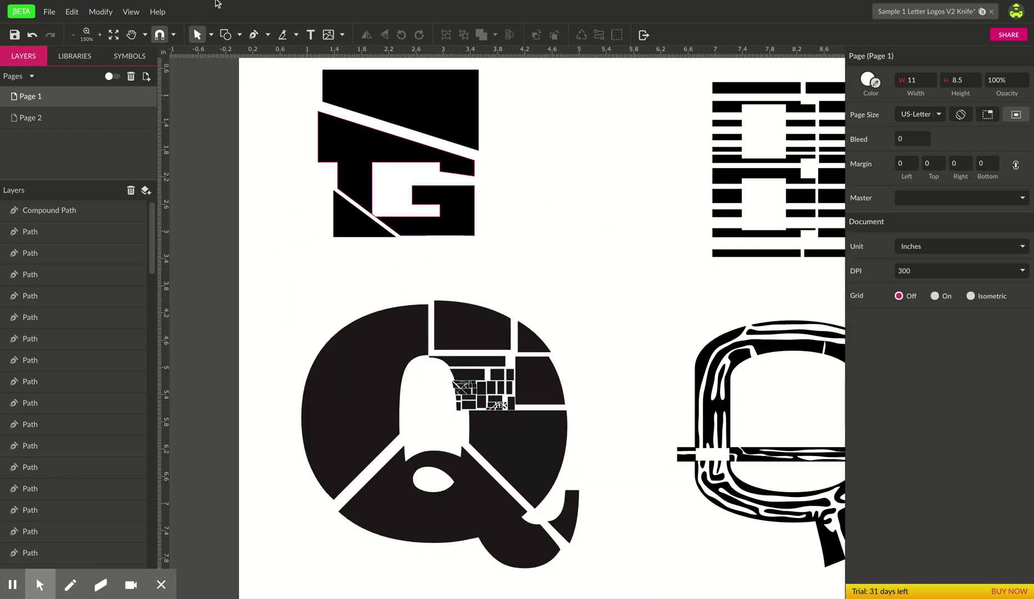
left_click(57, 115)
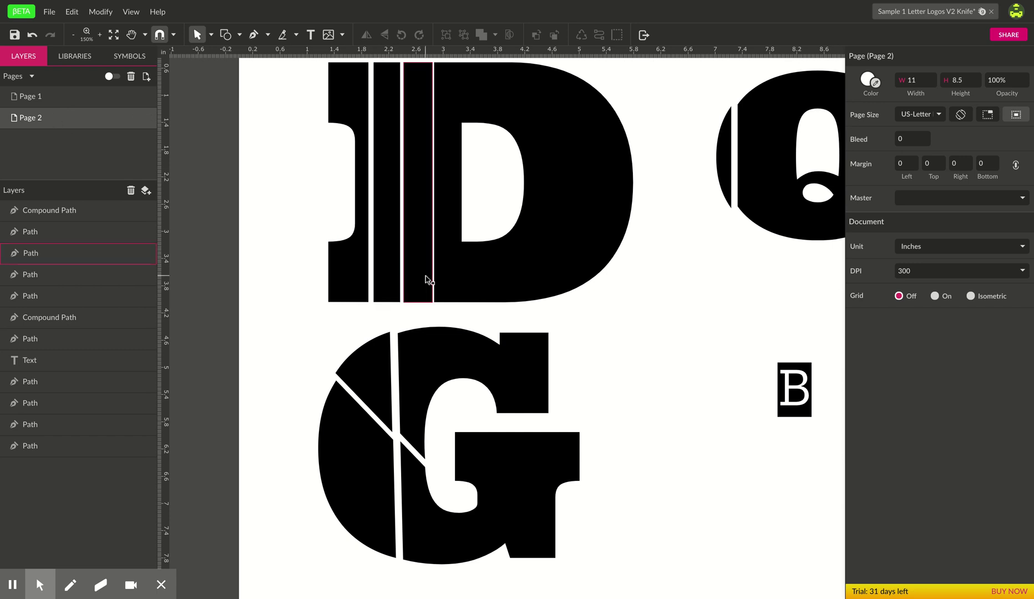
Select the G's upper-right piece and show its anchor points with the Subselect tool.
left_click(382, 390)
left_click(359, 473)
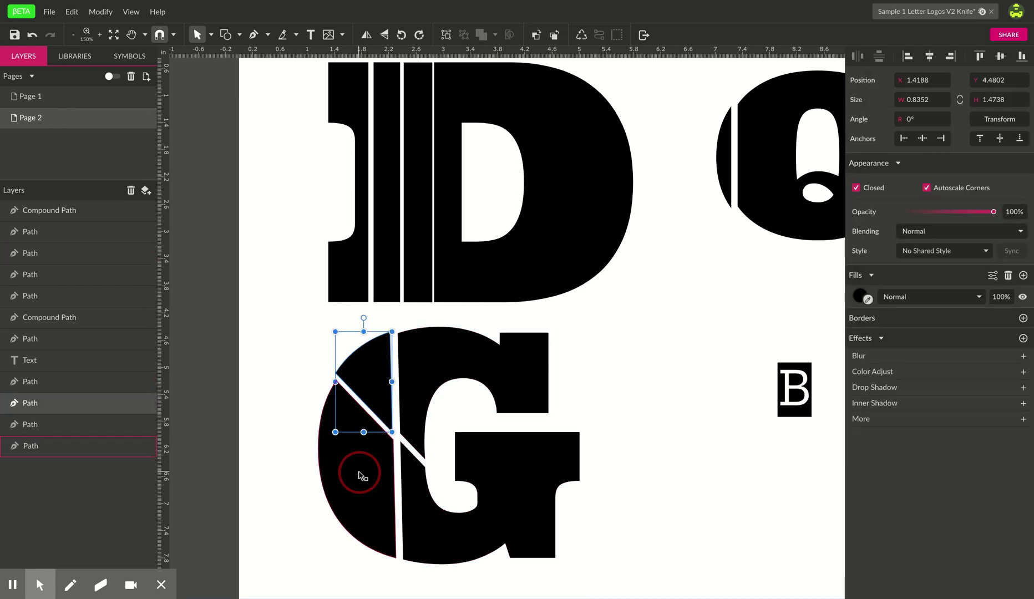
key("z")
left_click(361, 474)
left_click_drag(360, 477, 358, 437)
key("v")
left_click(582, 284)
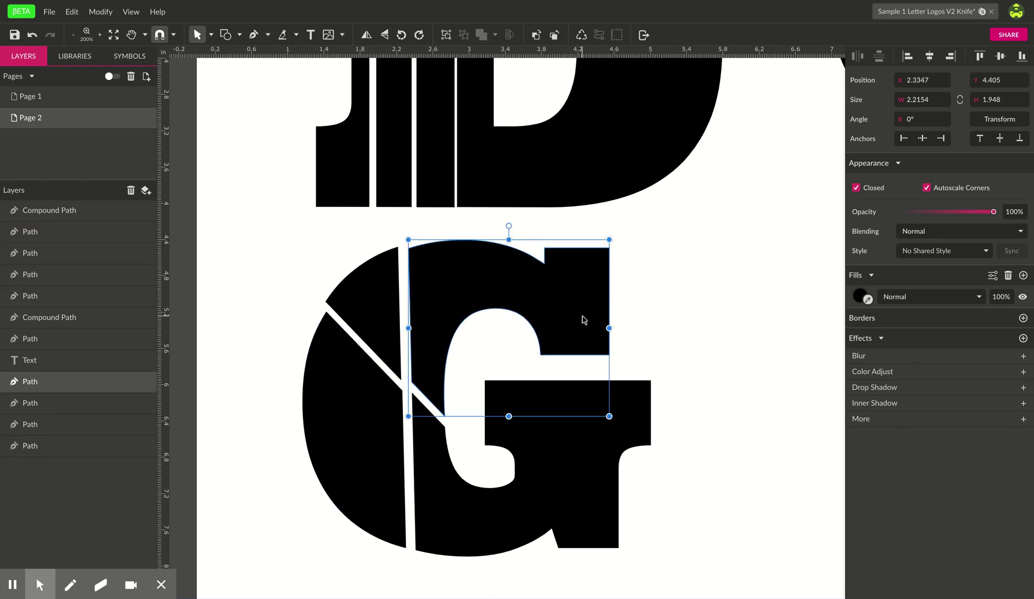
left_click(211, 35)
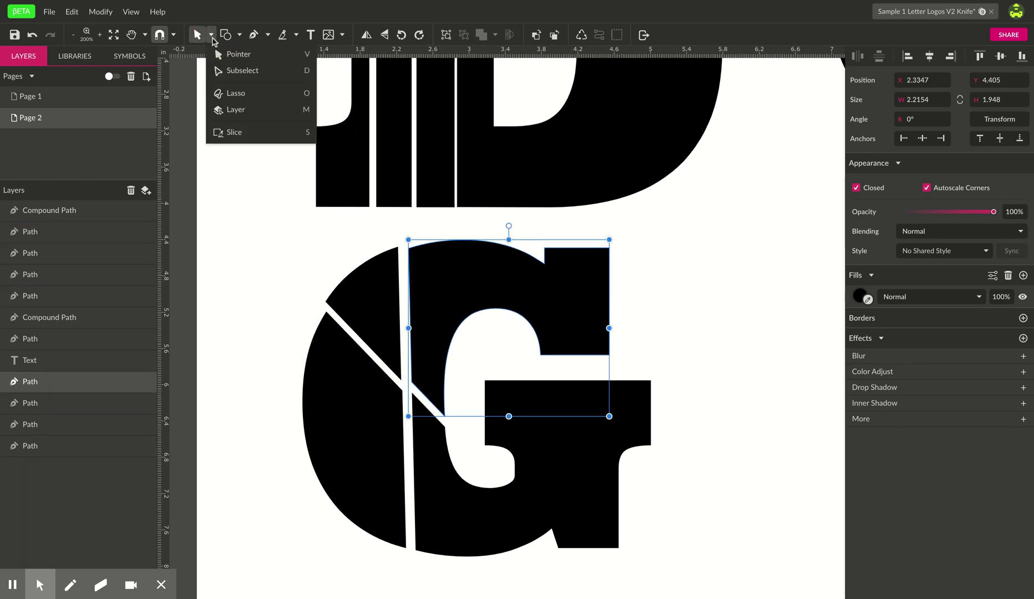
left_click(223, 72)
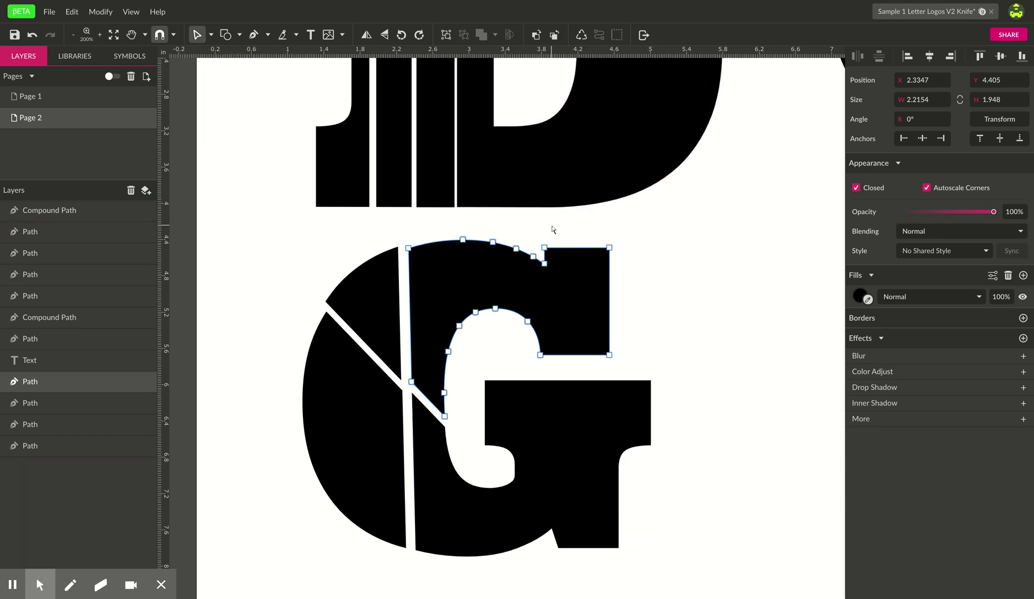
Move the two top anchor points of the G's upper arm straight up so the arm runs into the D above.
left_click(535, 227)
left_click(535, 224)
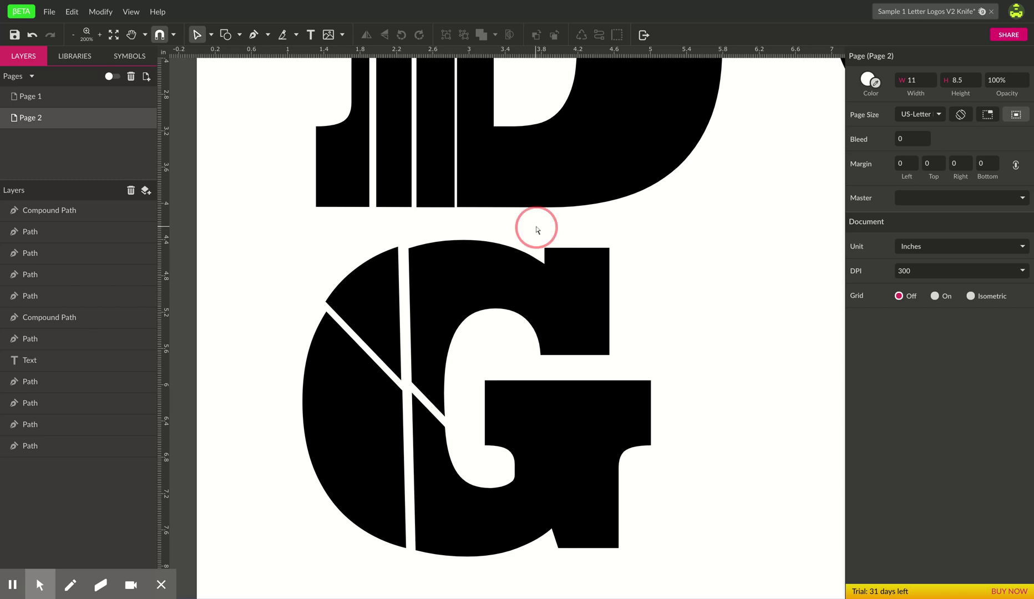
left_click(570, 283)
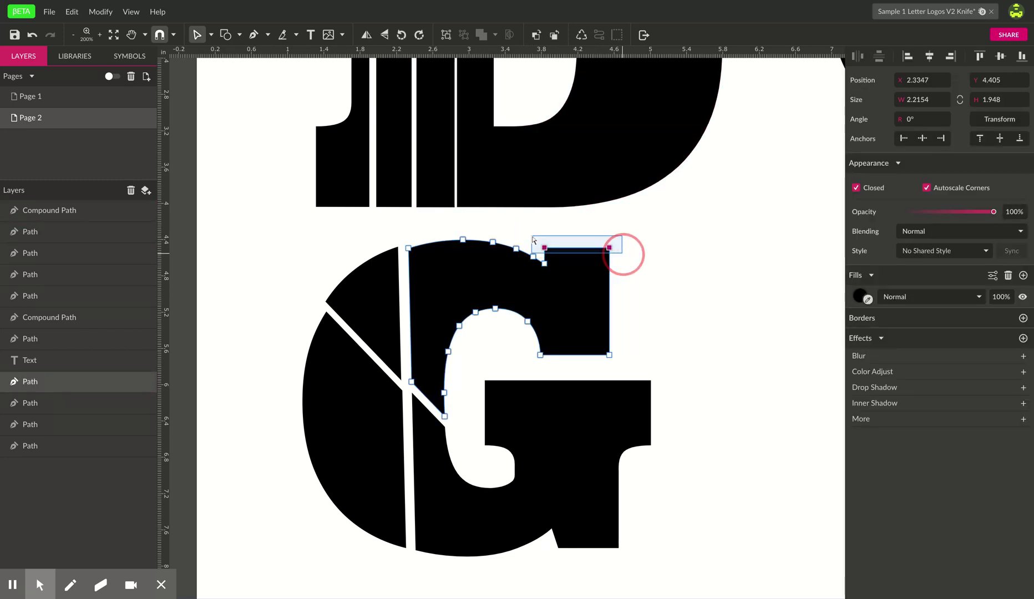
left_click(609, 247)
left_click_drag(611, 250, 610, 194)
Stretch the G's crossbar to the right by its two end anchor points, making the piece about 4.38 inches wide.
left_click(640, 395)
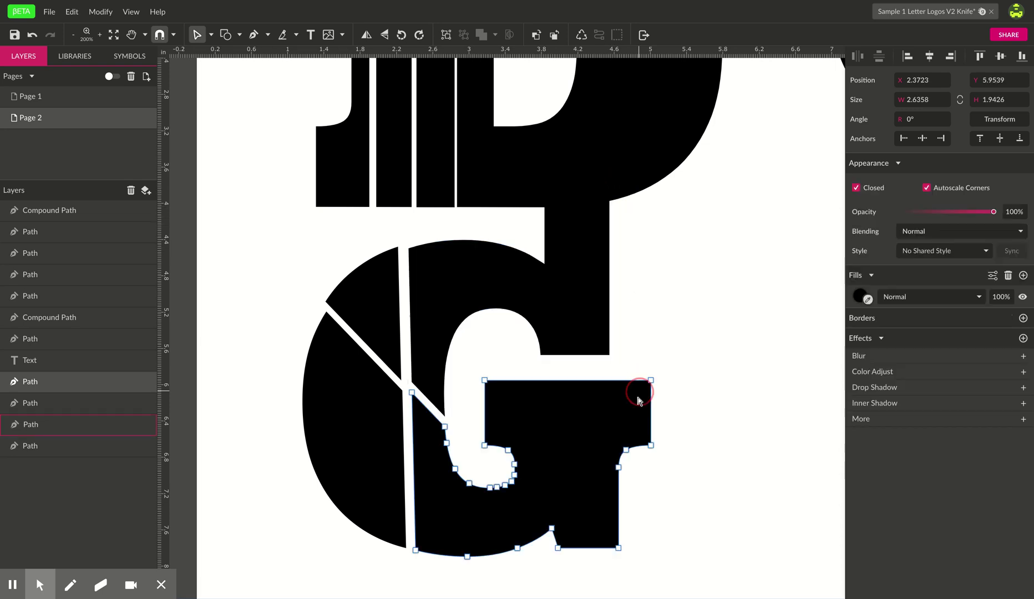
left_click_drag(644, 363, 660, 488)
left_click_drag(652, 448, 809, 446)
Make the crossbar's upper-left anchor point Mirrored and swing its handle down and right to curve the bar's top edge.
left_click_drag(776, 506, 590, 489)
left_click(299, 363)
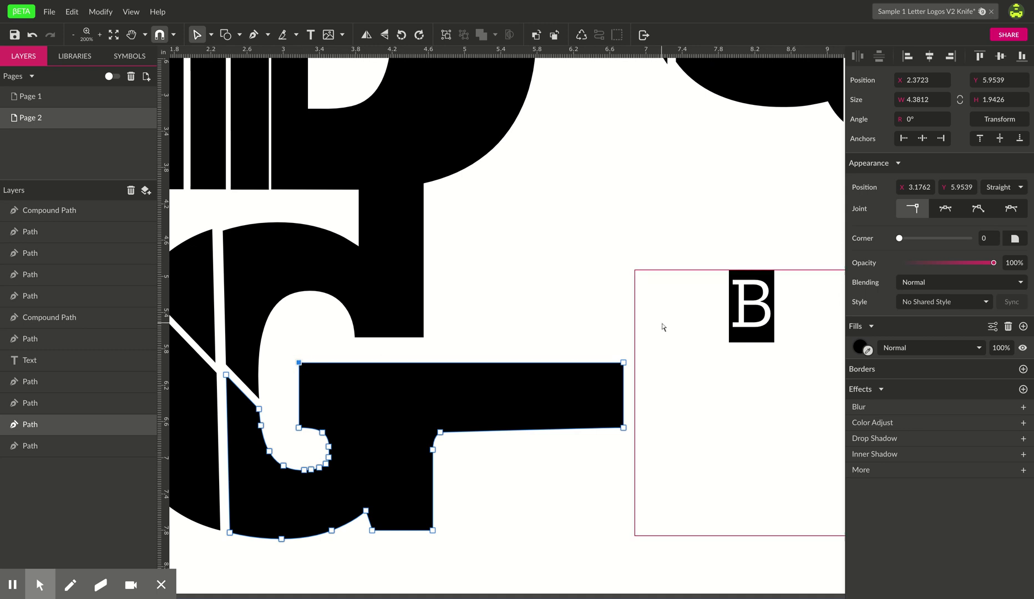
left_click(945, 209)
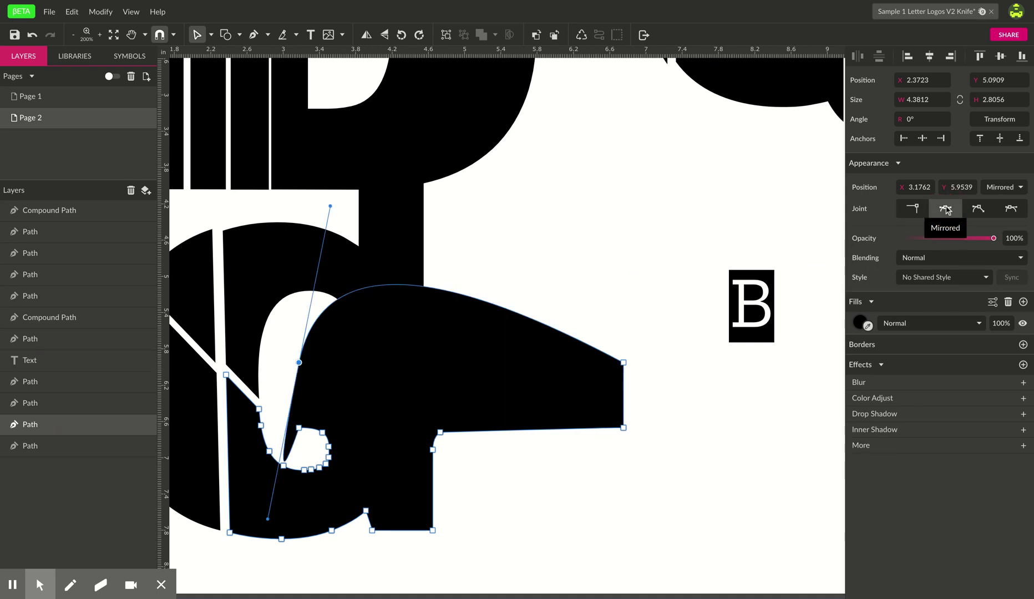
left_click_drag(331, 207, 508, 369)
left_click(613, 312)
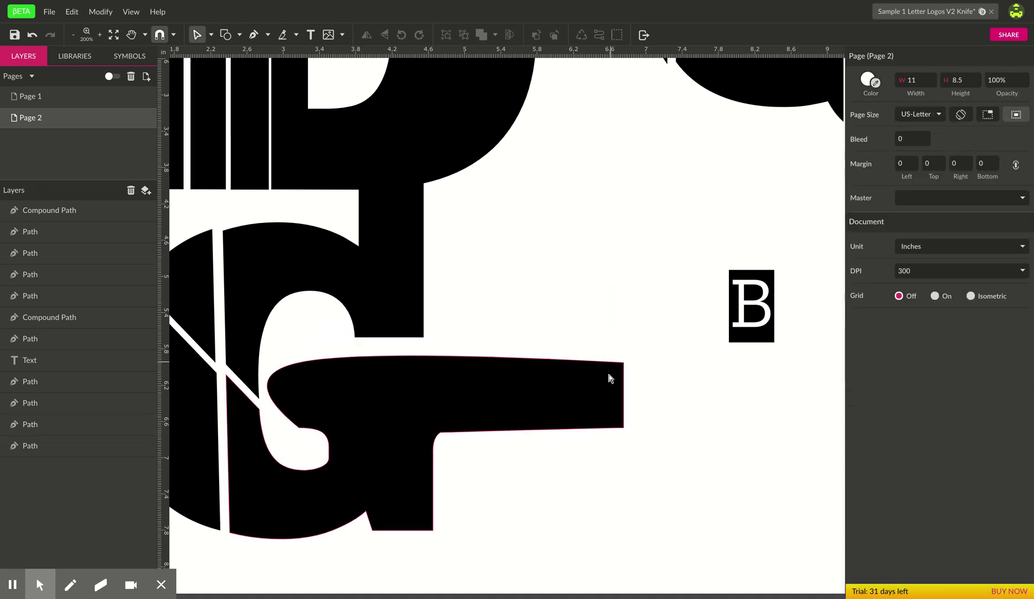
Move the B text slightly right and down to X 7.1238, Y 5.0338.
key("z")
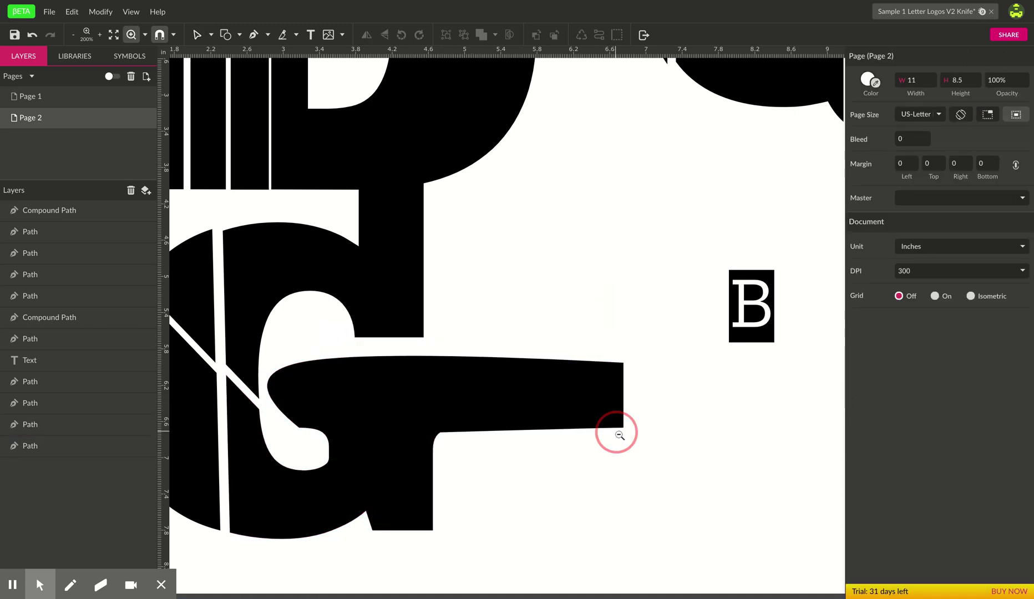
left_click(620, 435, "alt")
left_click_drag(695, 441, 591, 444)
left_click(553, 343)
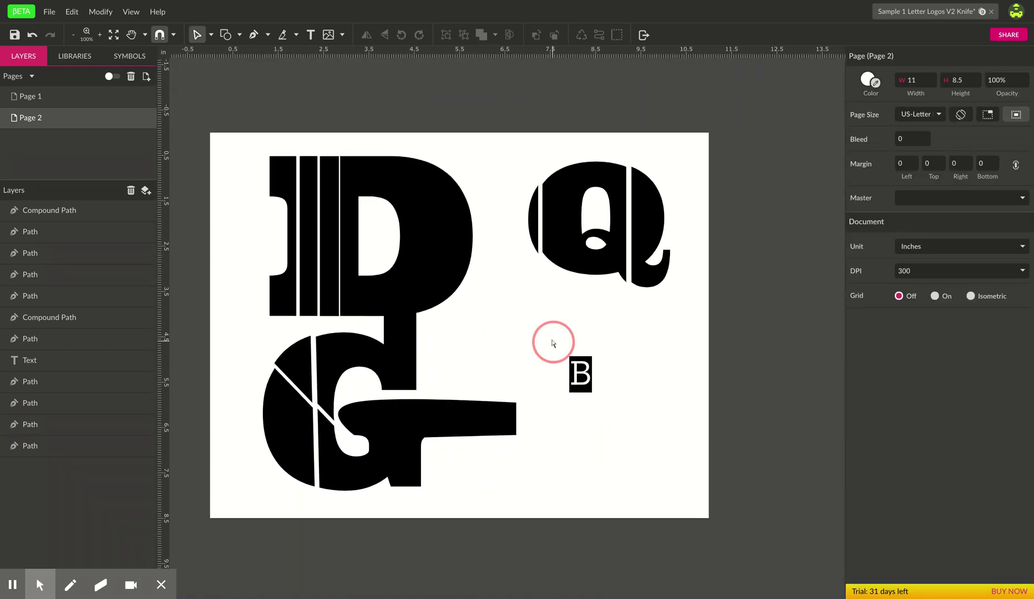
left_click(589, 390)
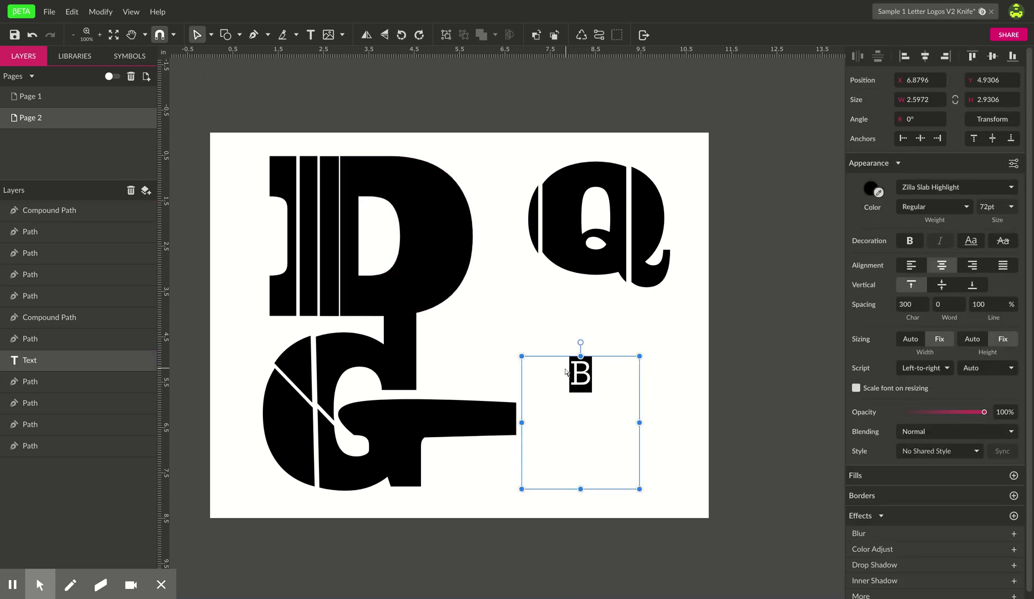
left_click_drag(581, 379, 592, 383)
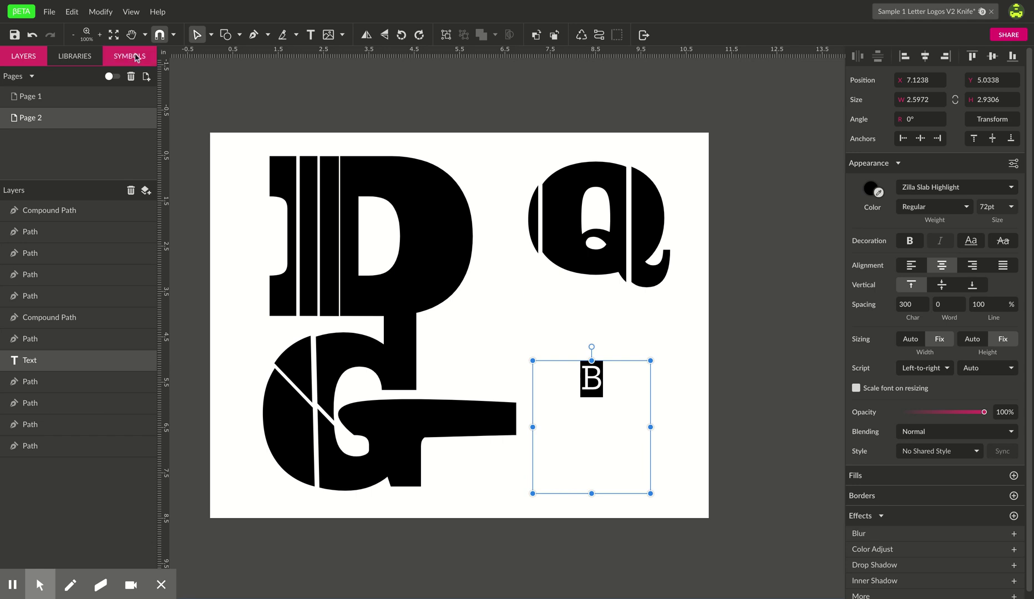
Convert the B text to a raw path and add a black fill to it.
left_click(98, 13)
mouse_move(137, 257)
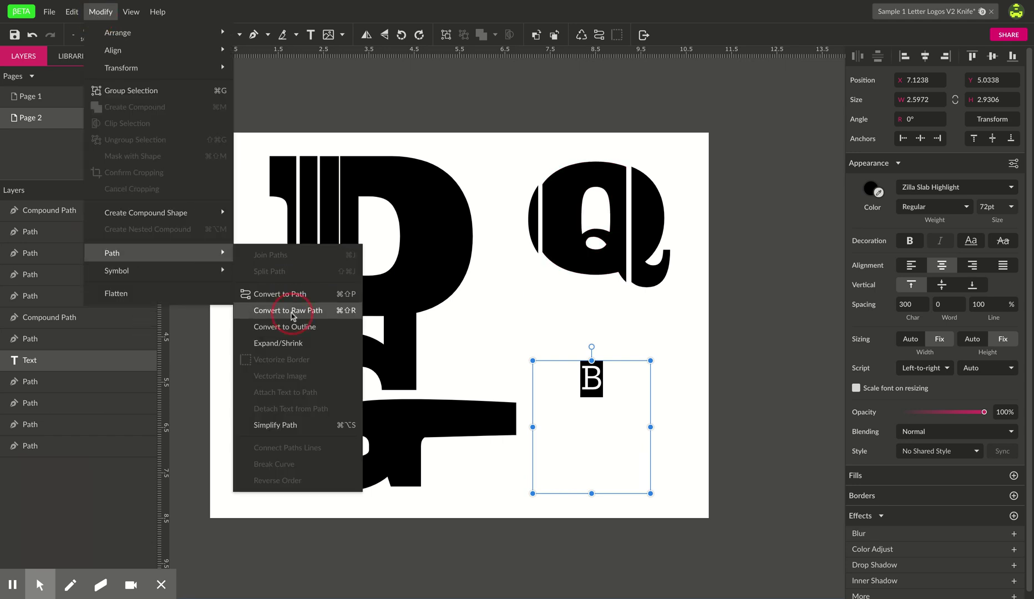
left_click(292, 312)
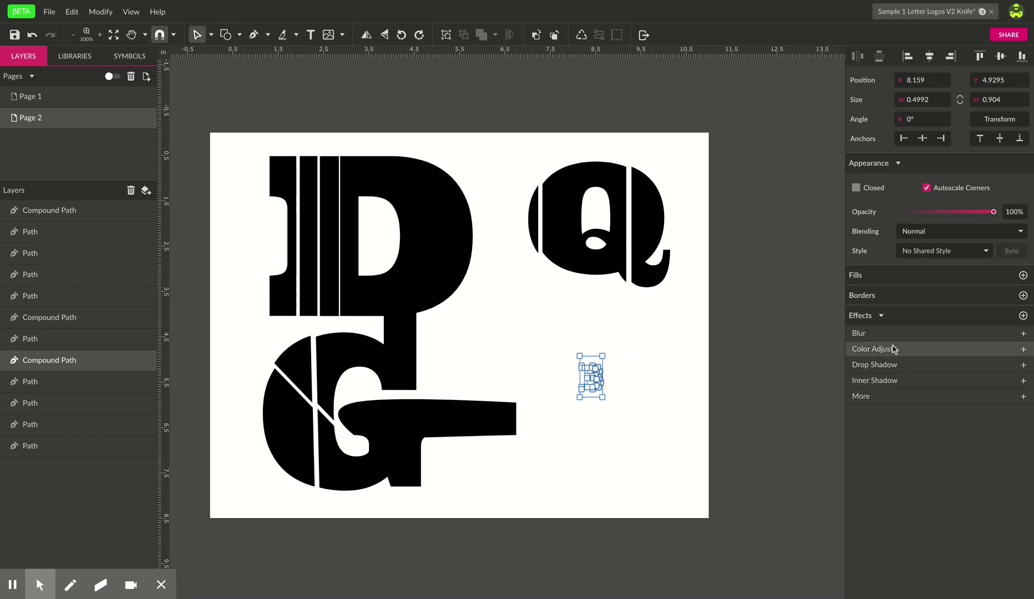
left_click(1023, 275)
left_click(677, 373)
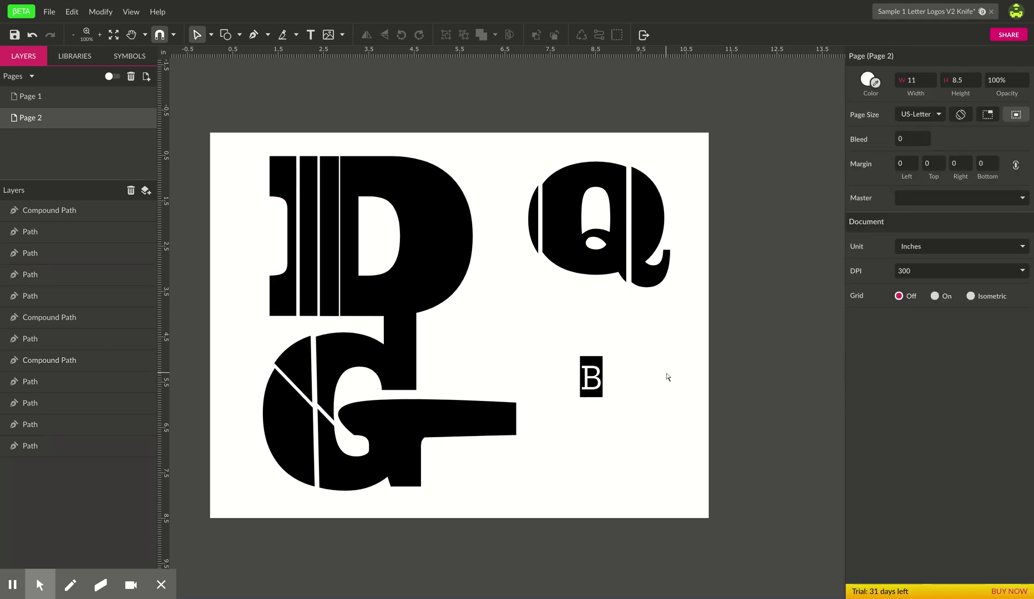
Enlarge the B block to about 2.04 by 3.70 inches and move it to about X 7.79, Y 4.20.
left_click_drag(571, 339, 665, 471)
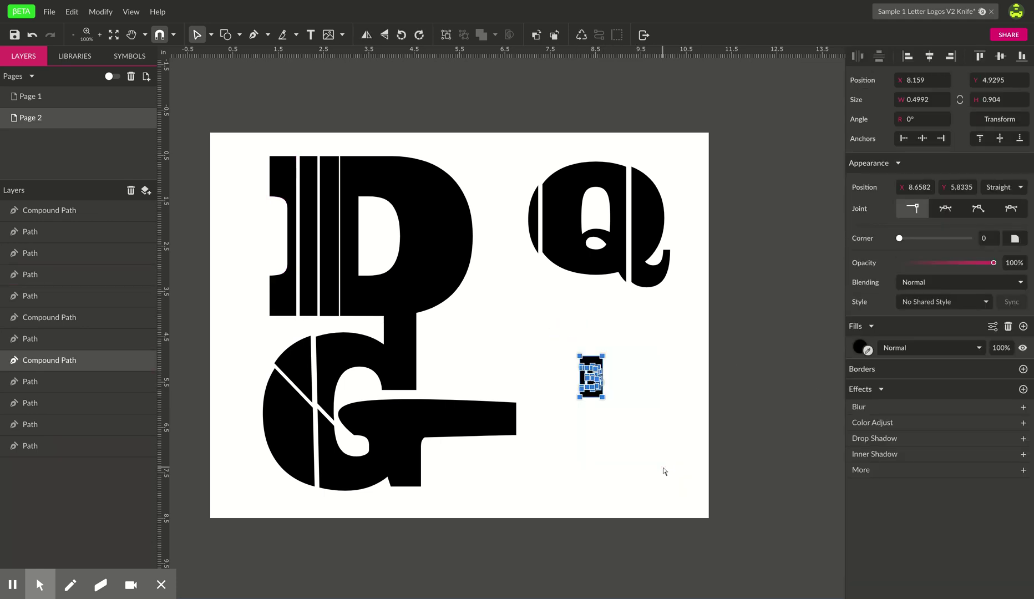
left_click_drag(607, 400, 673, 481)
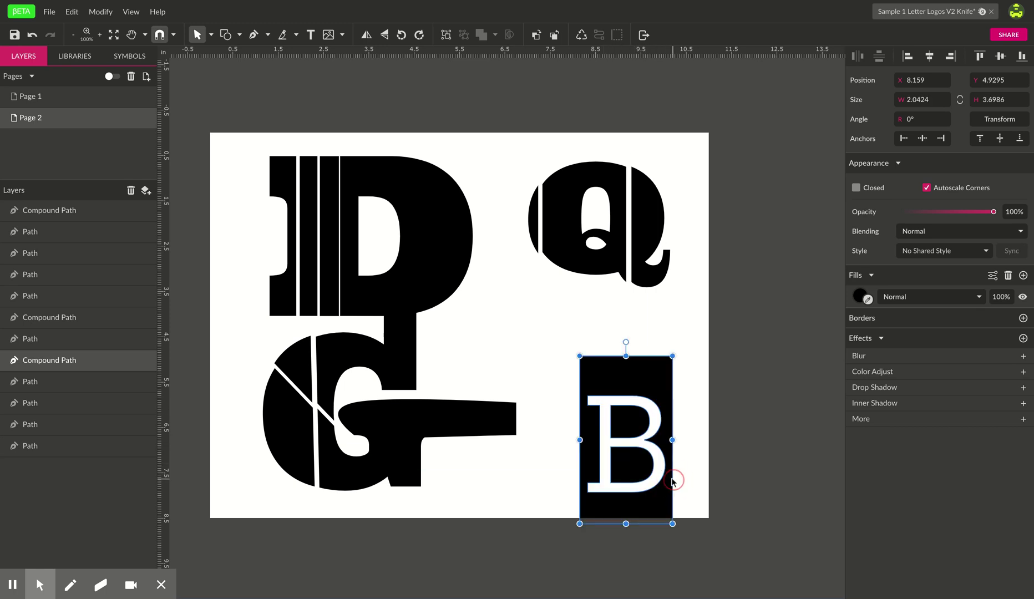
left_click(634, 454)
left_click(625, 404)
left_click_drag(619, 379, 605, 349)
With Freehand shaping, carve two horizontal grooves above the B, one in from the block's left edge and one from its right.
key("z")
left_click(639, 429)
left_click(617, 388)
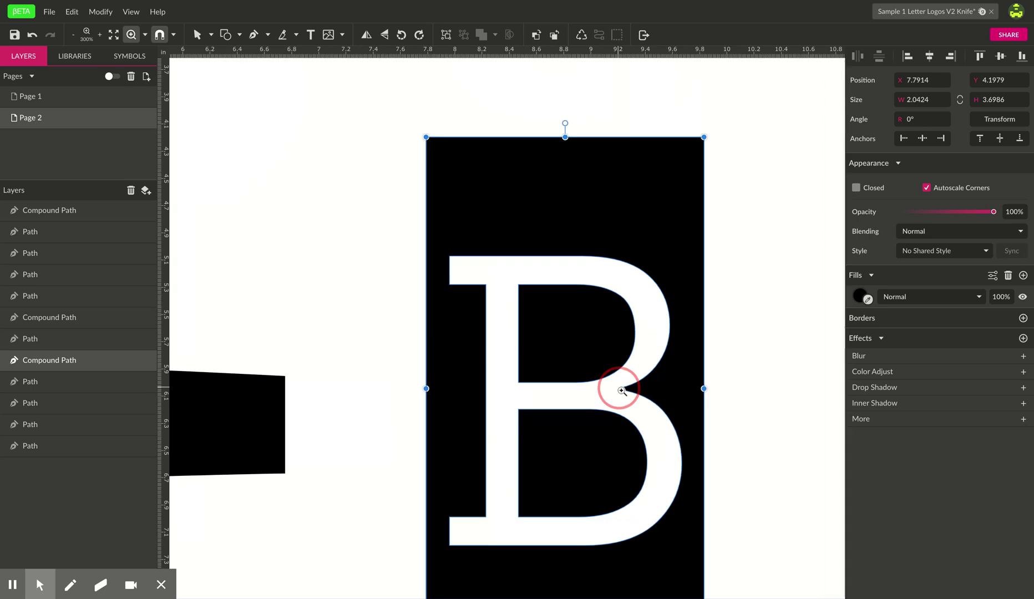
left_click_drag(704, 418, 639, 382)
left_click_drag(551, 334, 534, 306)
key("v")
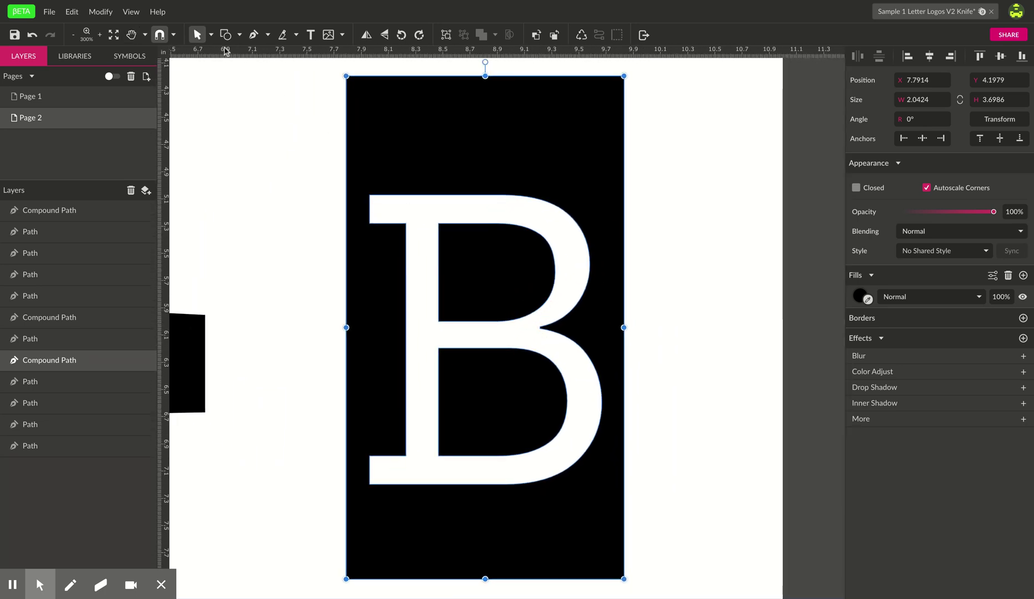
left_click(296, 35)
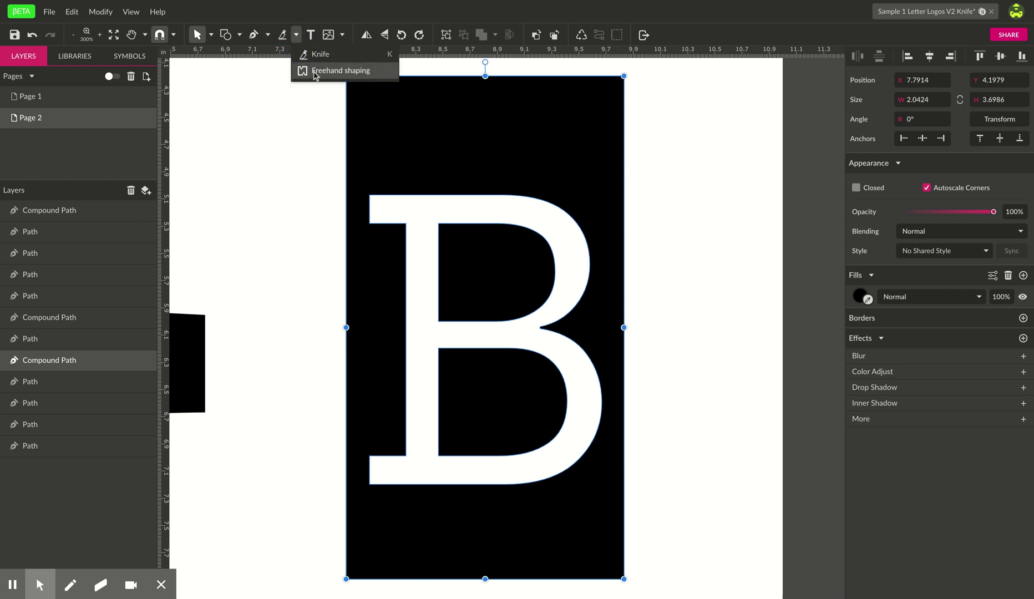
left_click(333, 70)
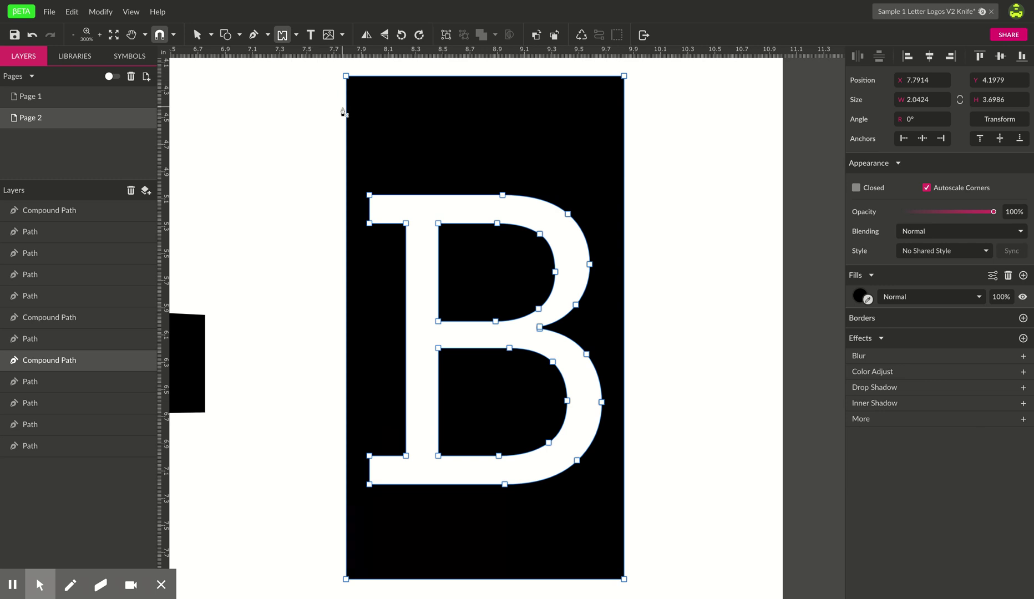
mouse_move(326, 89)
left_mouse_down()
mouse_move(575, 107)
mouse_move(528, 123)
mouse_move(368, 118)
mouse_move(319, 92)
left_mouse_up()
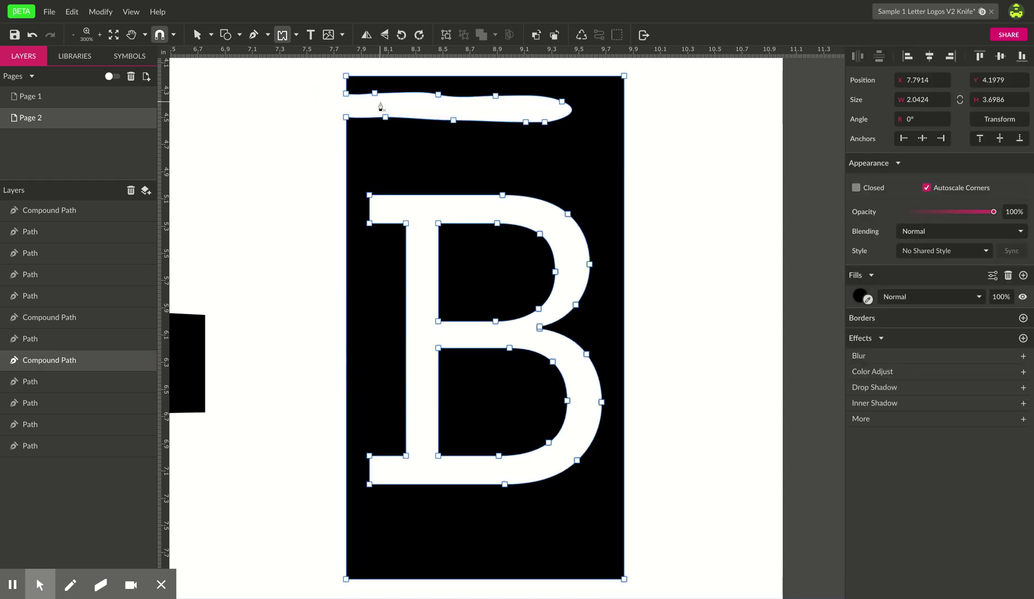
left_click_drag(613, 139, 596, 156)
left_click_drag(649, 125, 652, 132)
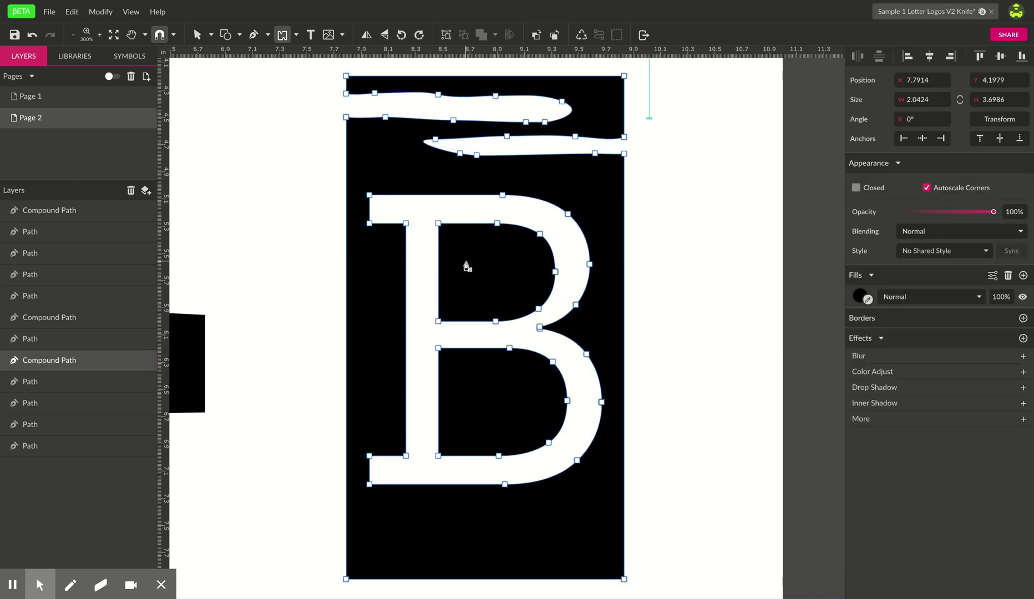
Push black bulges out of the B block with Freehand shaping: one on its upper left side, two on its right.
left_click(386, 244)
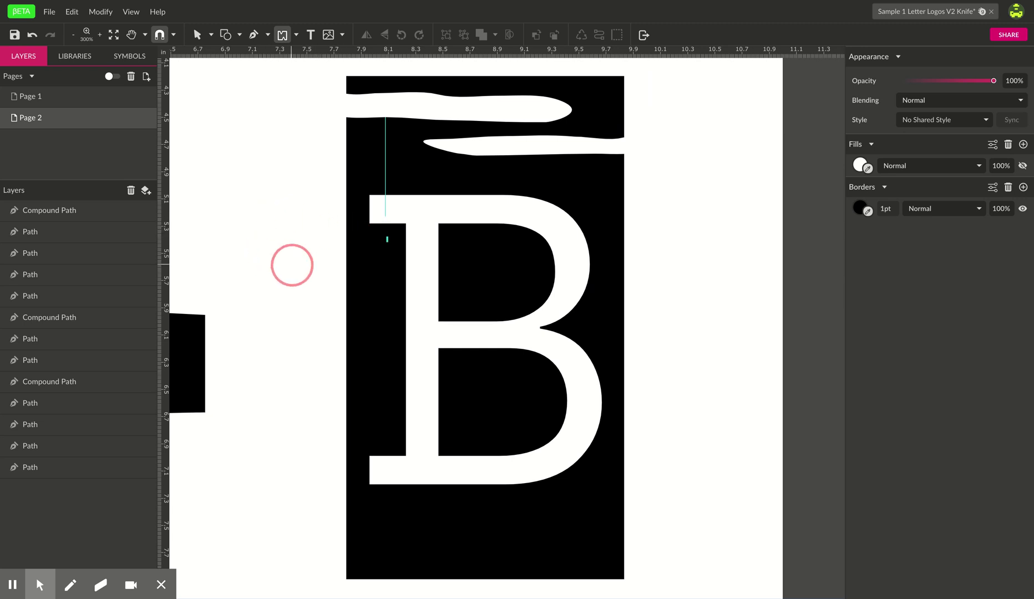
left_click_drag(391, 261, 390, 247)
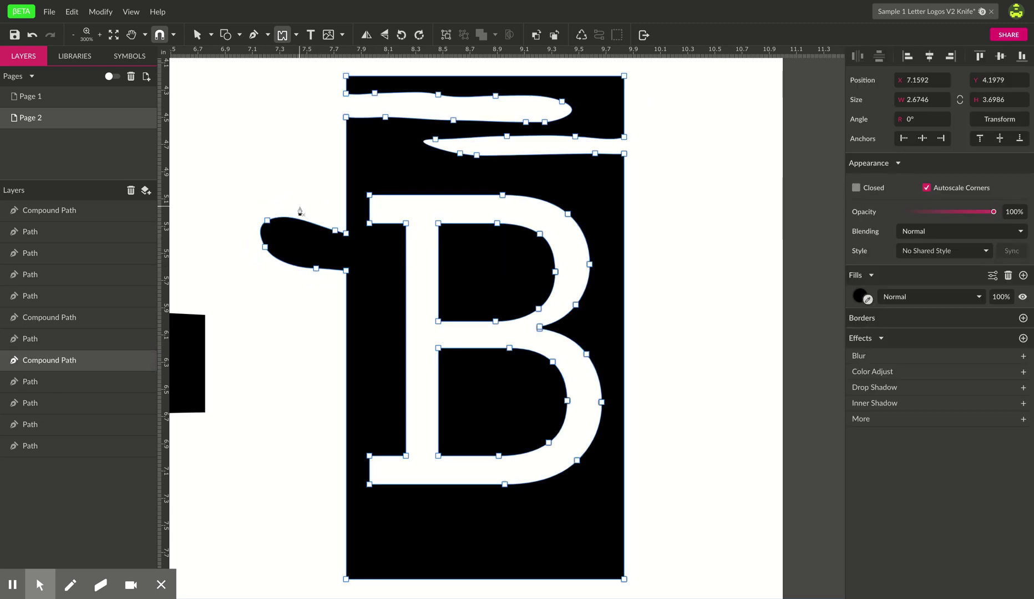
mouse_move(603, 183)
left_mouse_down()
mouse_move(707, 173)
mouse_move(680, 213)
mouse_move(604, 189)
left_mouse_up()
mouse_move(617, 326)
left_mouse_down()
mouse_move(605, 322)
mouse_move(681, 357)
mouse_move(614, 327)
mouse_move(616, 341)
left_mouse_up()
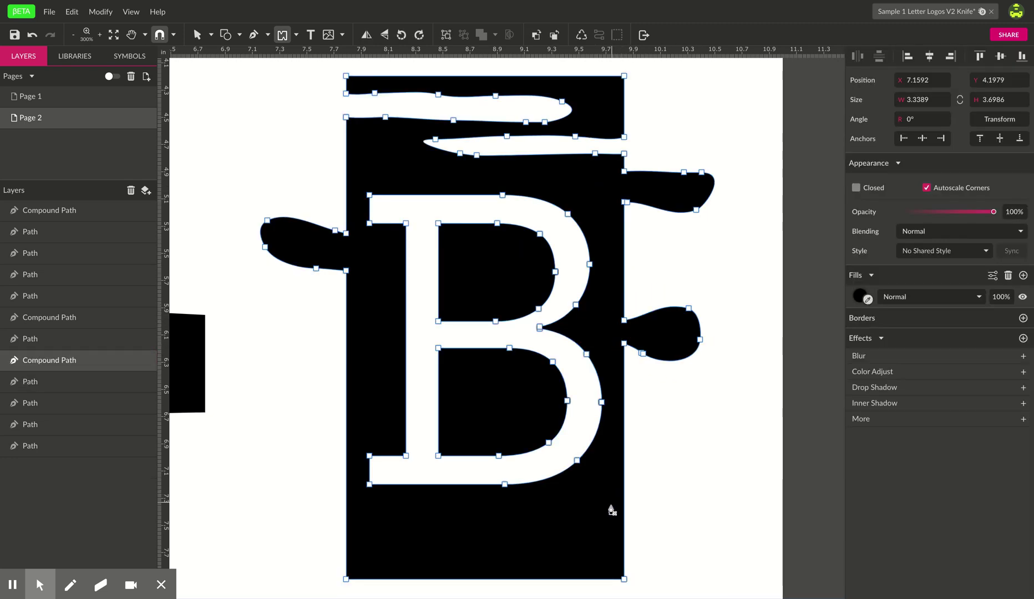
Push a bulge out of each lower side of the B block and pull black into the letter's upper-left serif and stem.
mouse_move(535, 531)
left_mouse_down()
mouse_move(713, 512)
mouse_move(704, 540)
mouse_move(549, 539)
left_mouse_up()
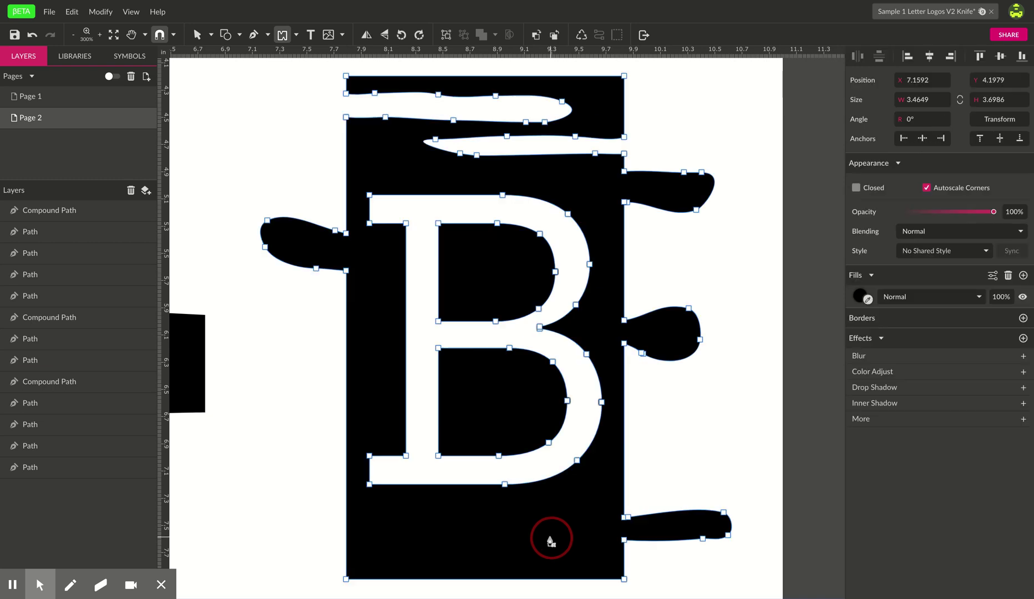
left_click(387, 519)
left_click_drag(386, 516, 428, 541)
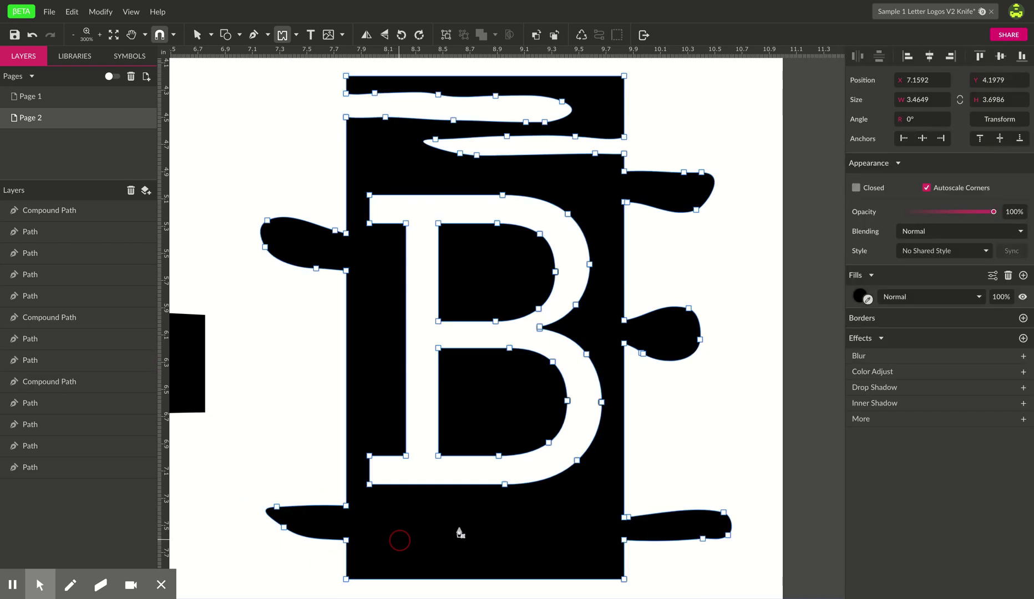
mouse_move(383, 185)
left_mouse_down()
mouse_move(414, 222)
mouse_move(413, 277)
mouse_move(426, 259)
mouse_move(400, 173)
mouse_move(426, 194)
left_mouse_up()
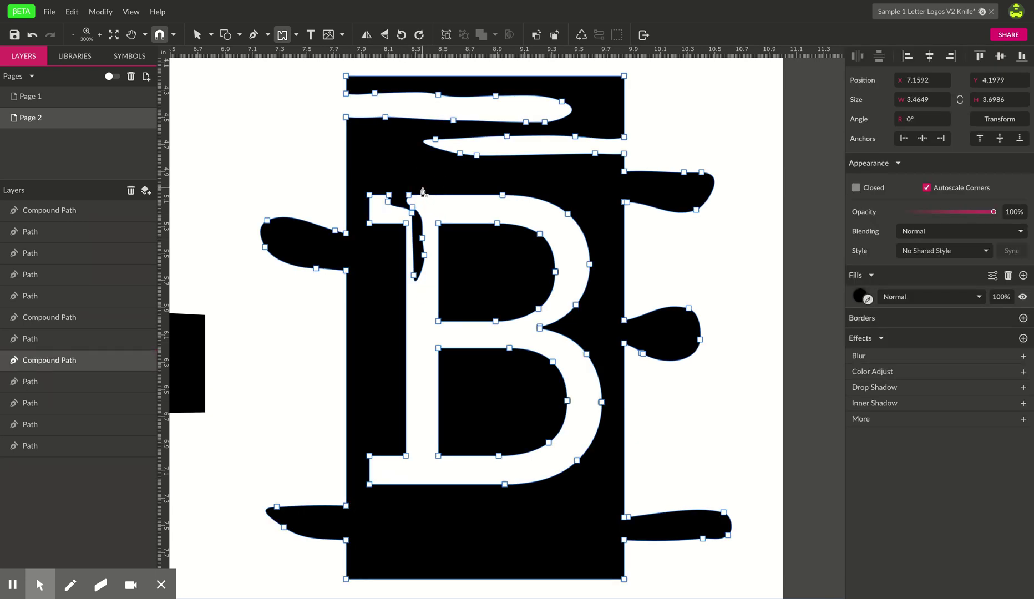
Zoom out from the reshaped B, open Page 1 and examine the freehand-shaped Q and the whole page of sample logos.
key("z")
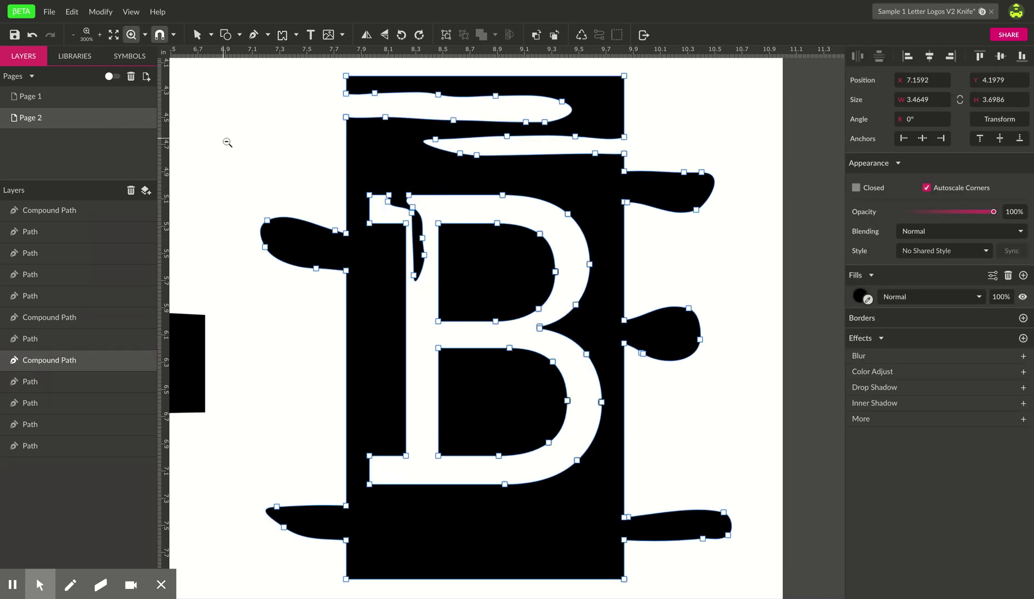
left_click(226, 143, "alt")
left_click(227, 143, "alt")
key("h")
left_click_drag(248, 145, 300, 203)
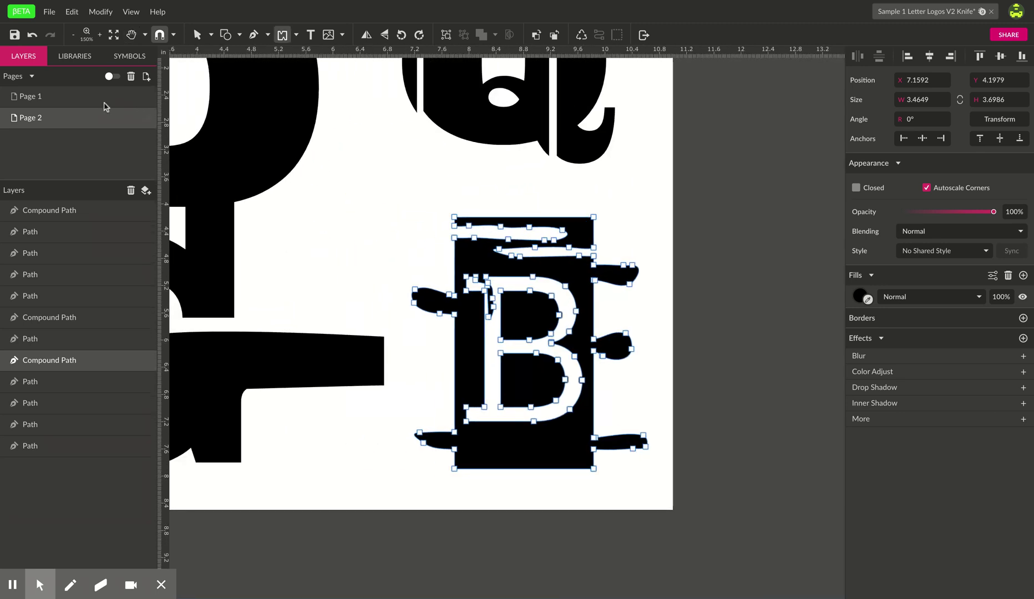
left_click(57, 99)
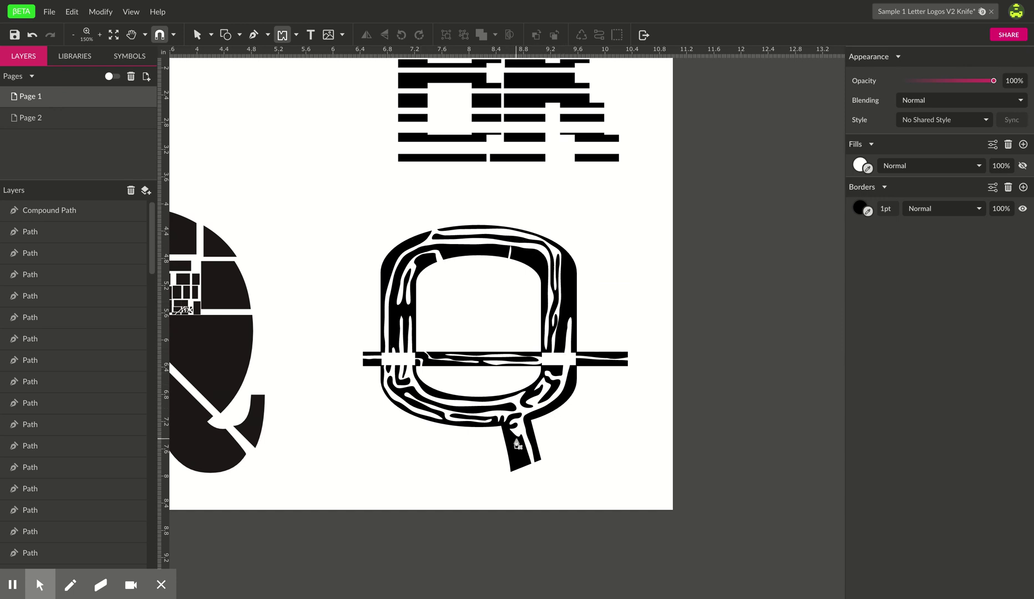
key("h")
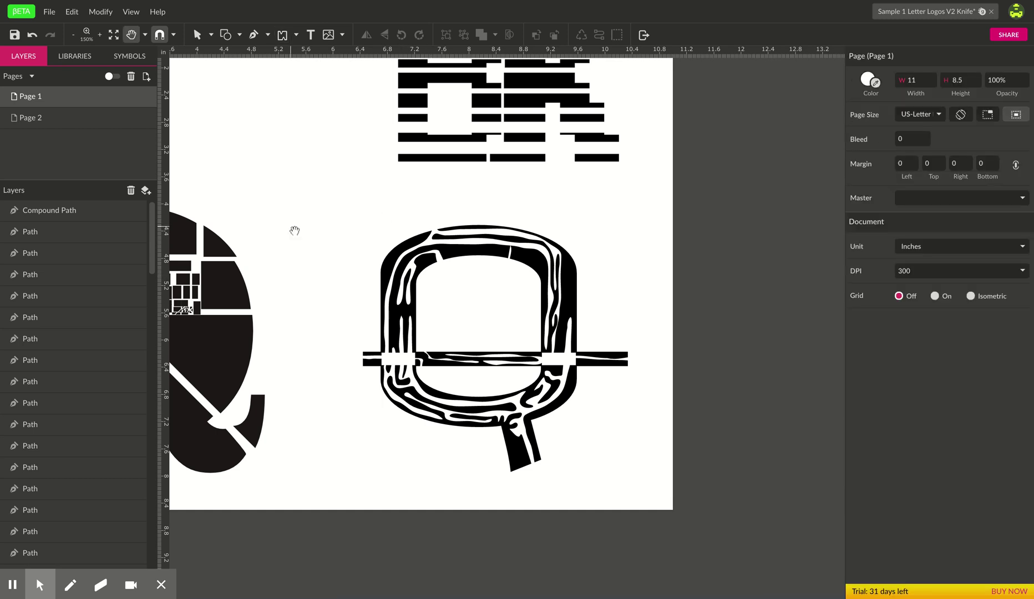
left_click_drag(293, 228, 443, 336)
left_click_drag(433, 251, 491, 288)
key("ctrl+0")
key("k")
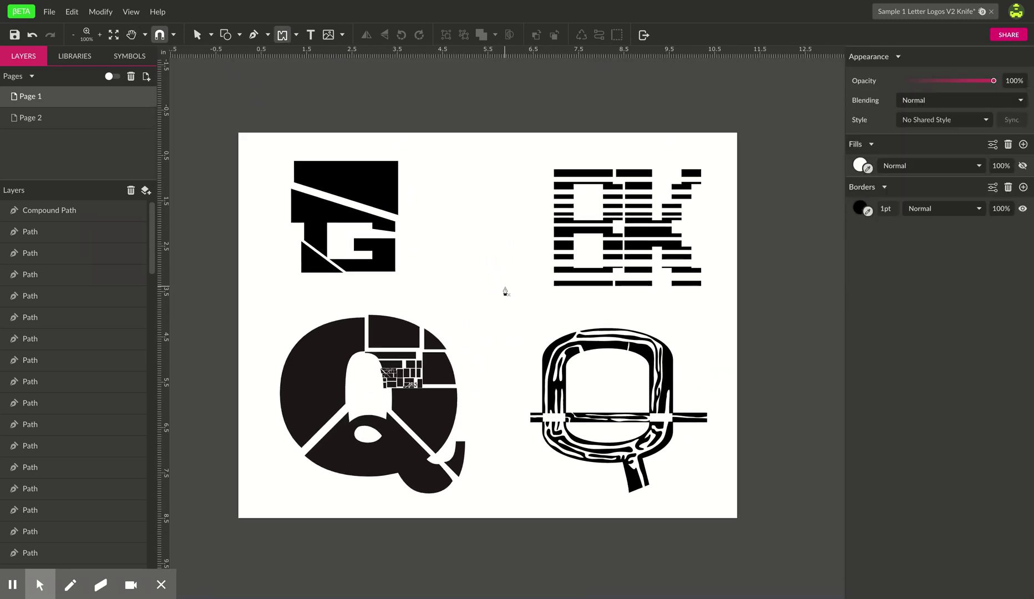